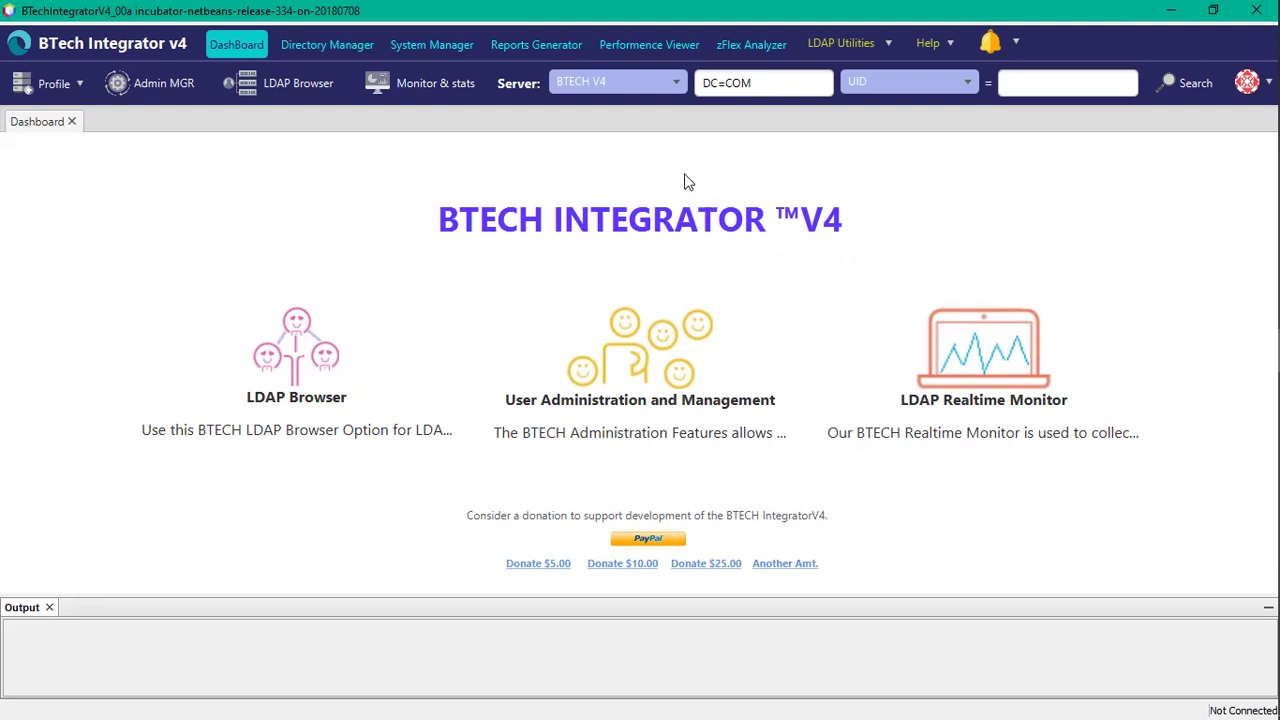
Step: Select zFlexLDAP.com as the target LDAP server, filling in the ZFLEXSOFTWARE base DN
left_click(675, 88)
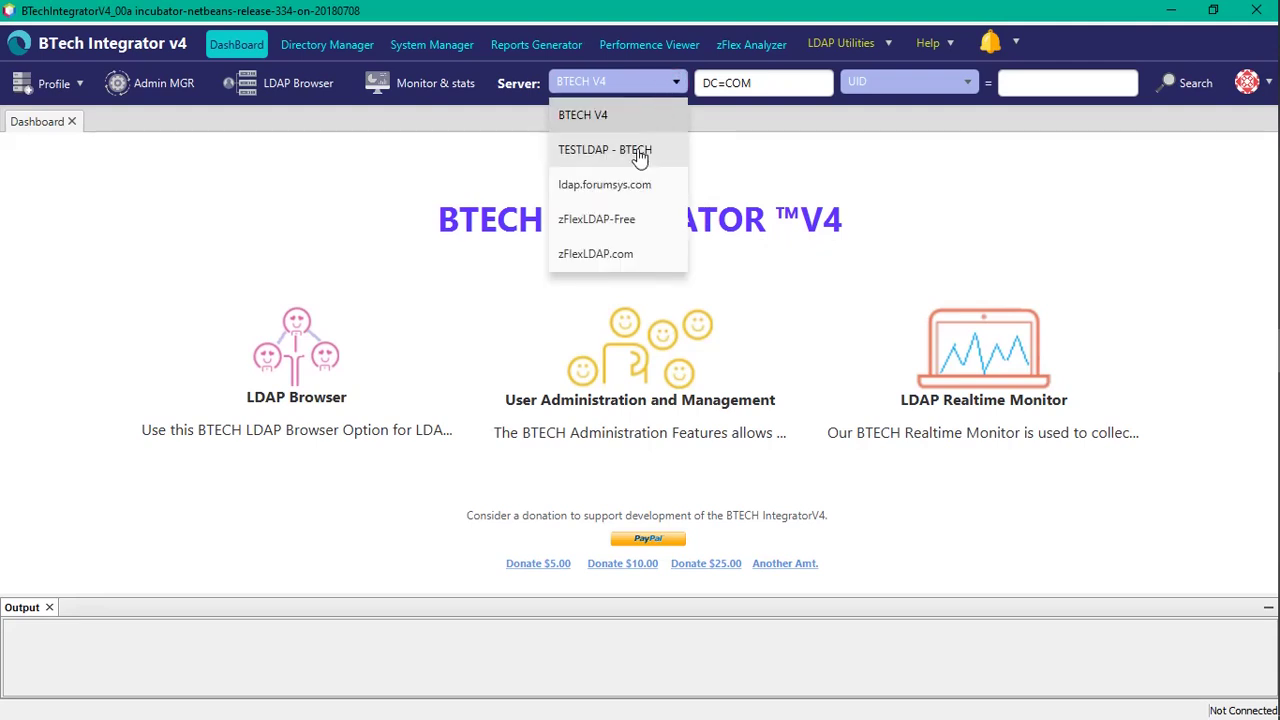
left_click(598, 255)
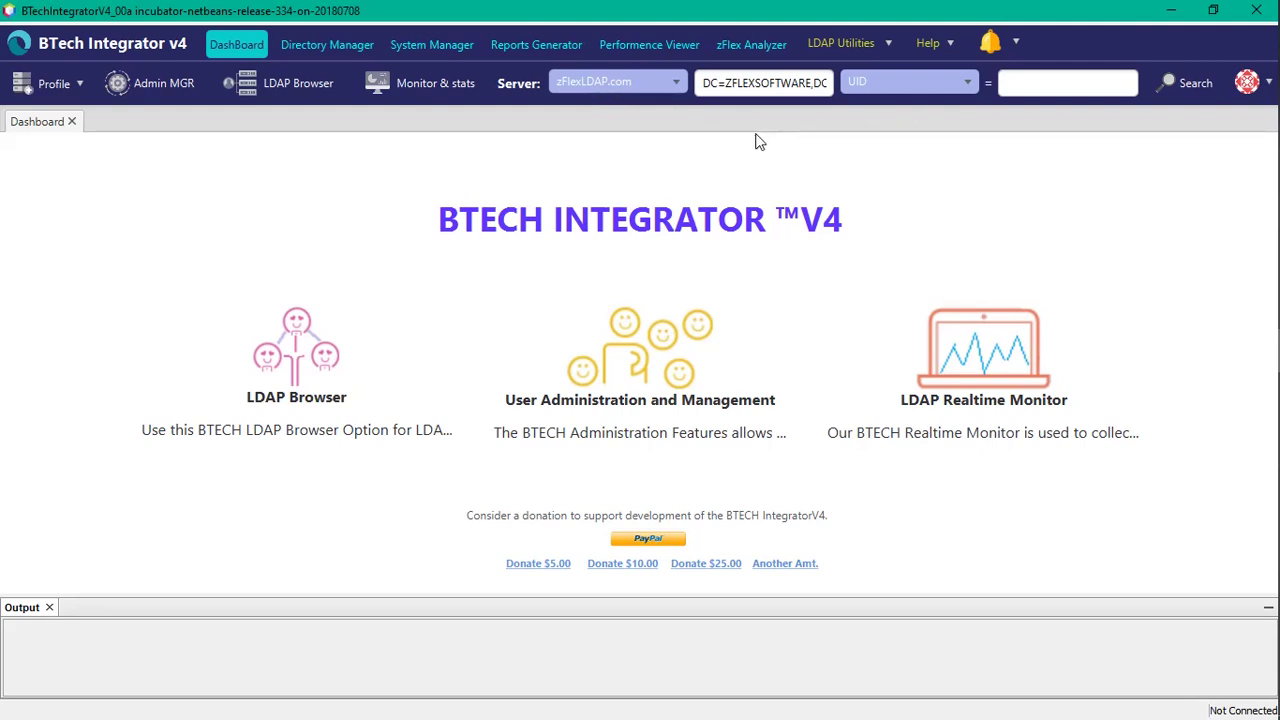
left_click(56, 84)
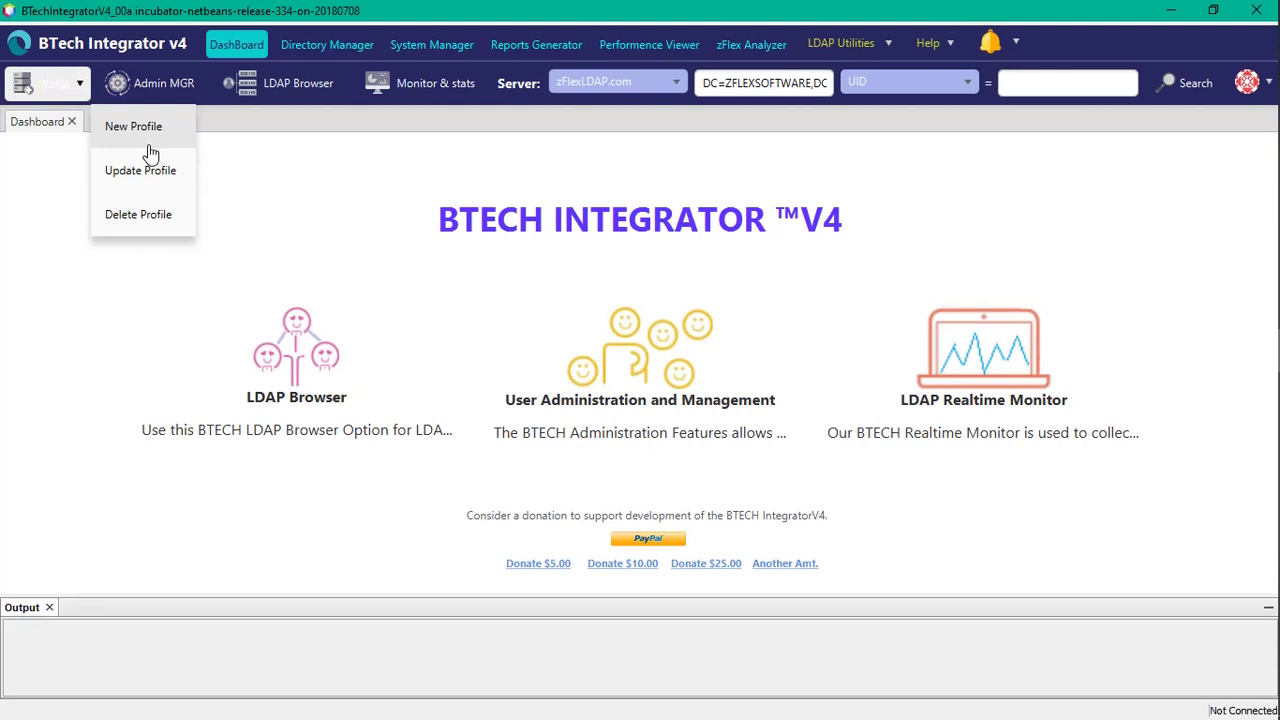
left_click(324, 128)
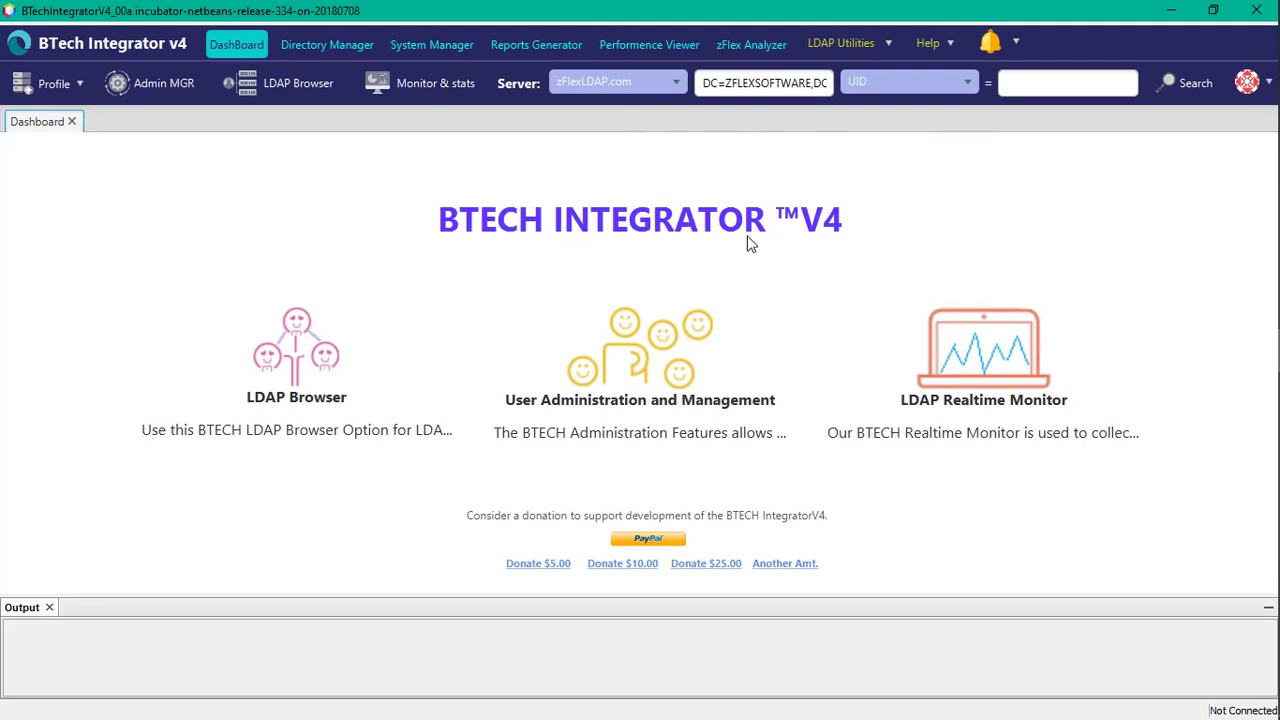
Step: Run a UID search for guest1*, returning the guest1 and guest11 entries
left_click(1031, 84)
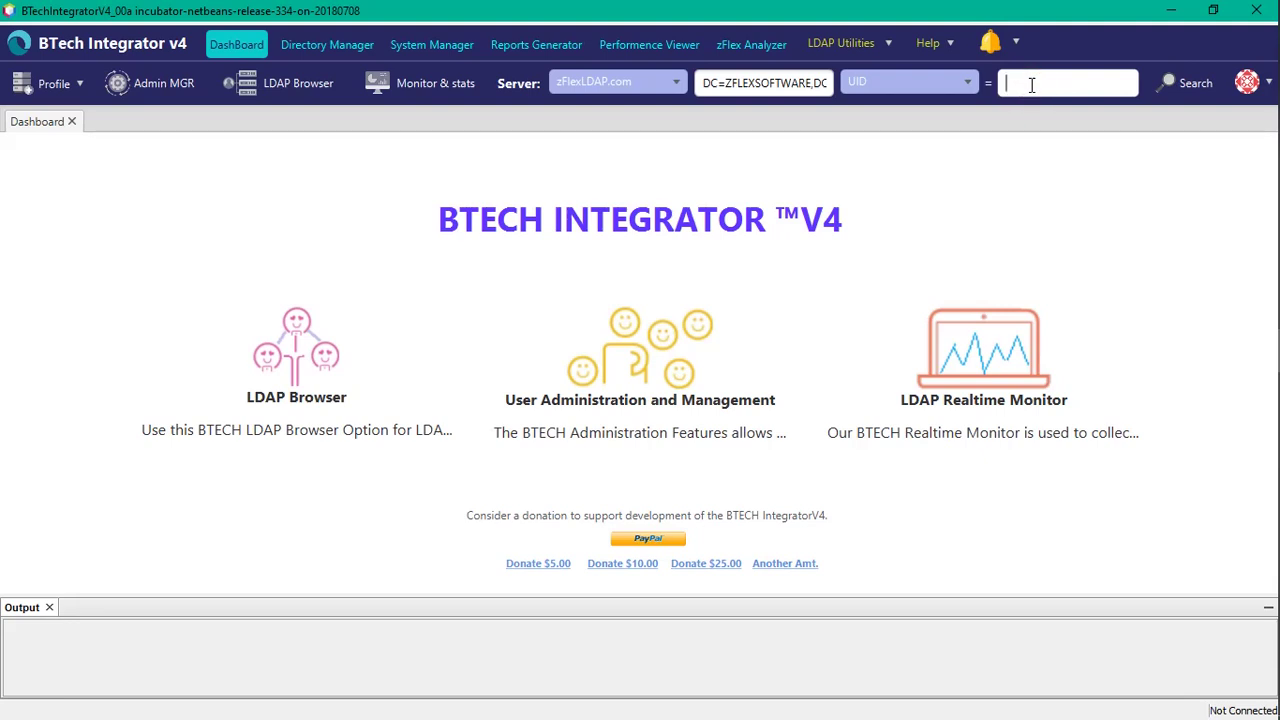
type("guest1*")
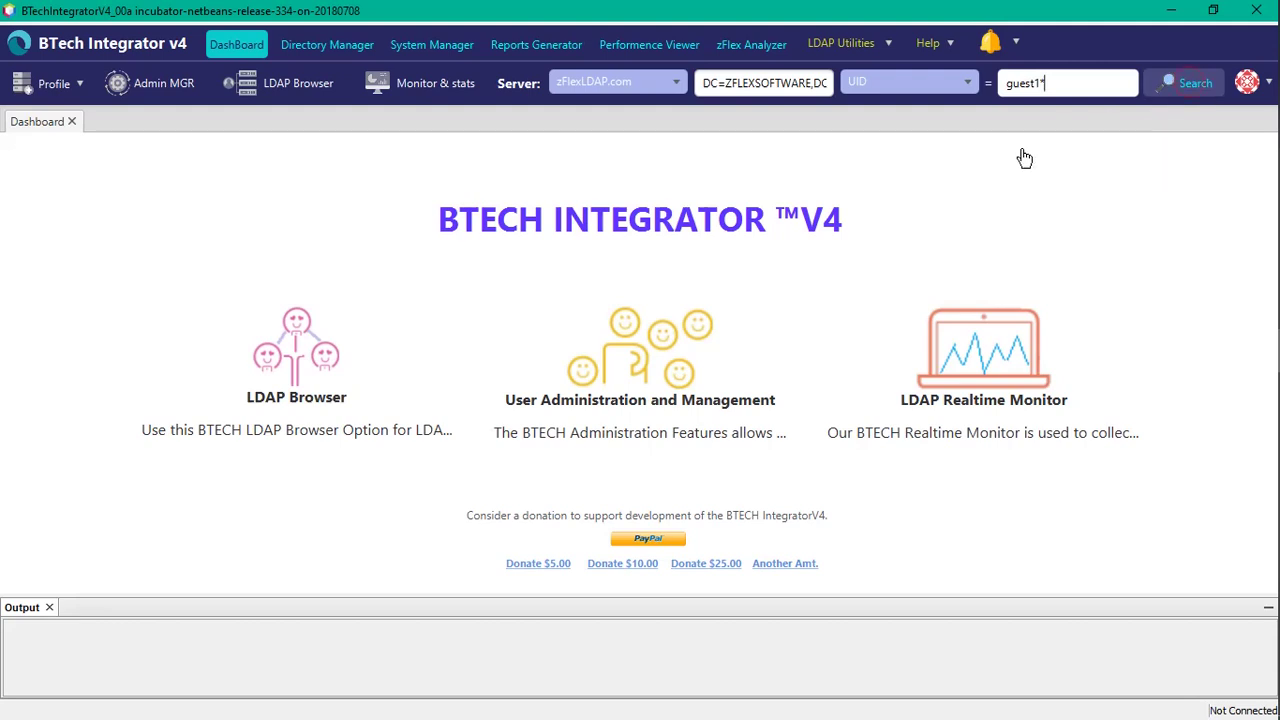
key("Return")
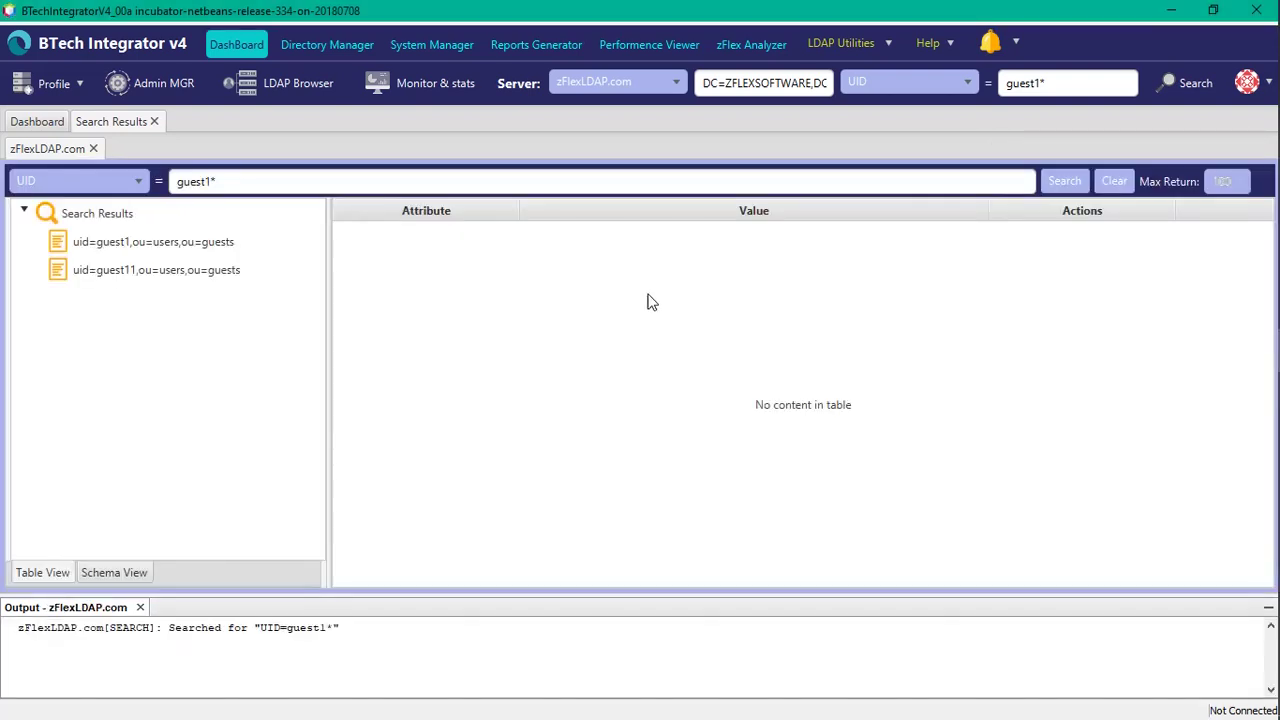
Step: Compare guest1 and guest11 attributes, ending on guest11, which has no userPassword
left_click(188, 251)
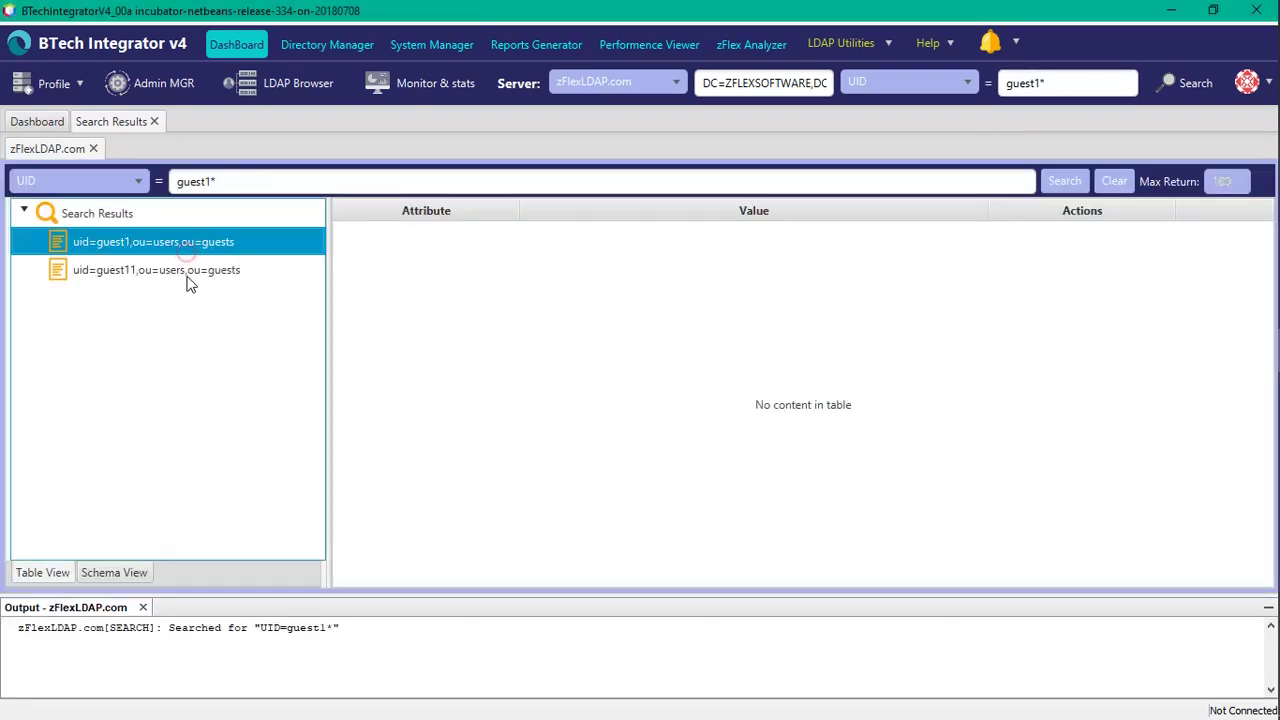
left_click(186, 274)
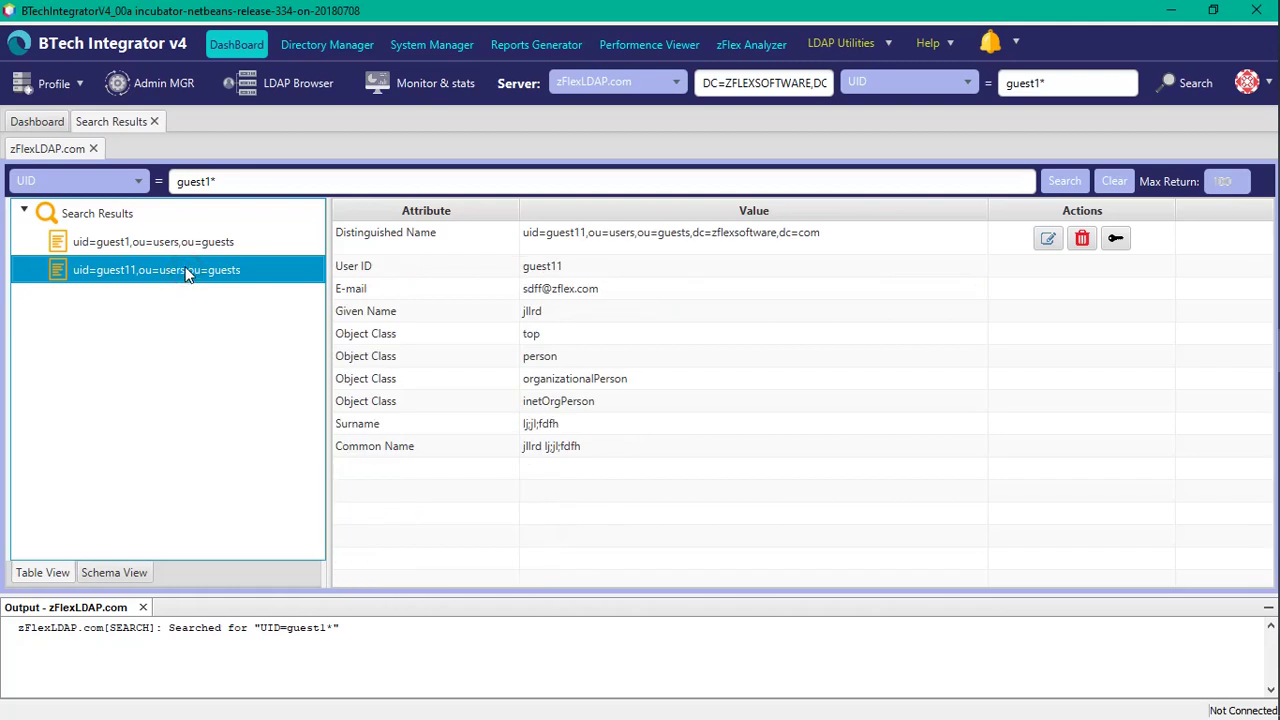
left_click(191, 247)
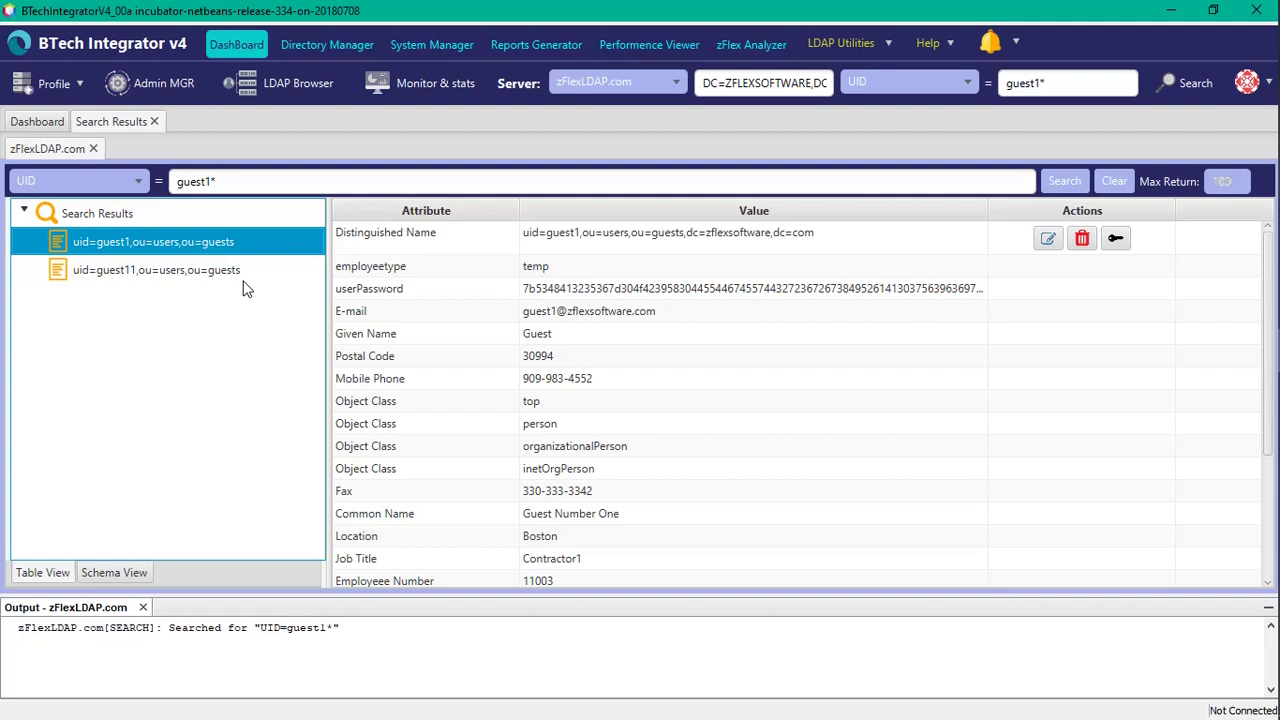
left_click(188, 276)
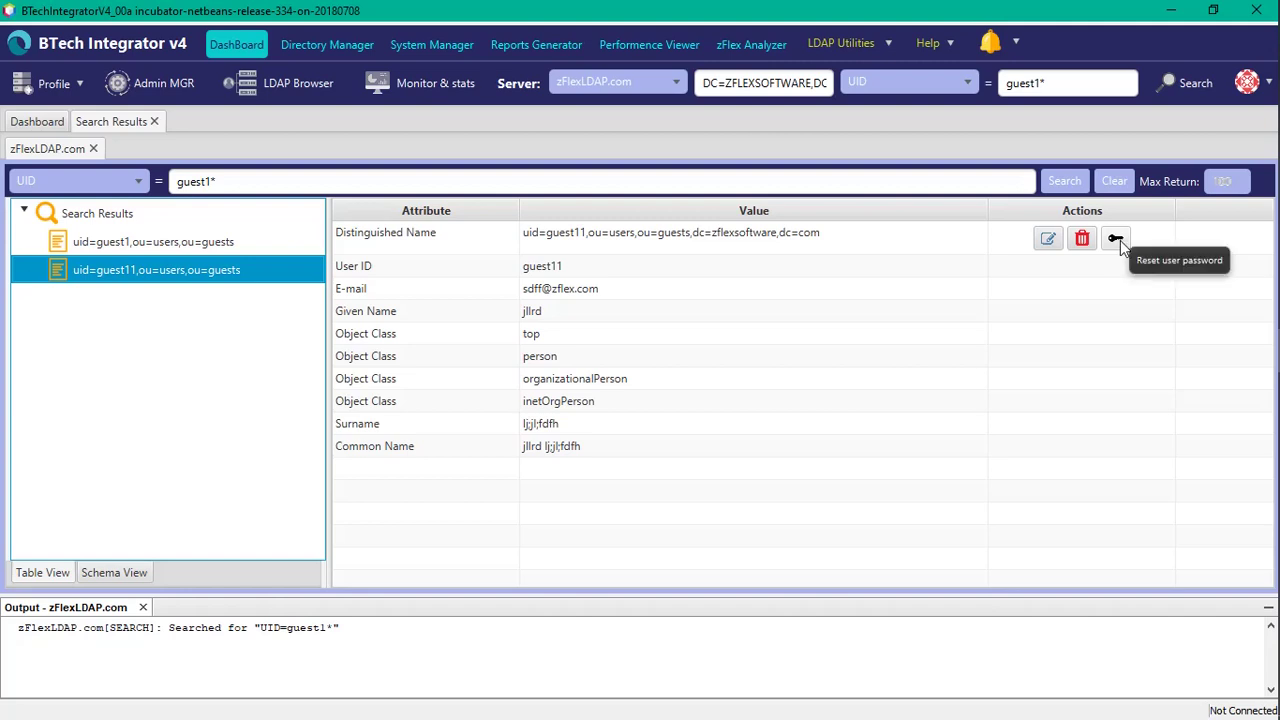
Step: Set a new password for guest11 and acknowledge the success message
left_click(1118, 240)
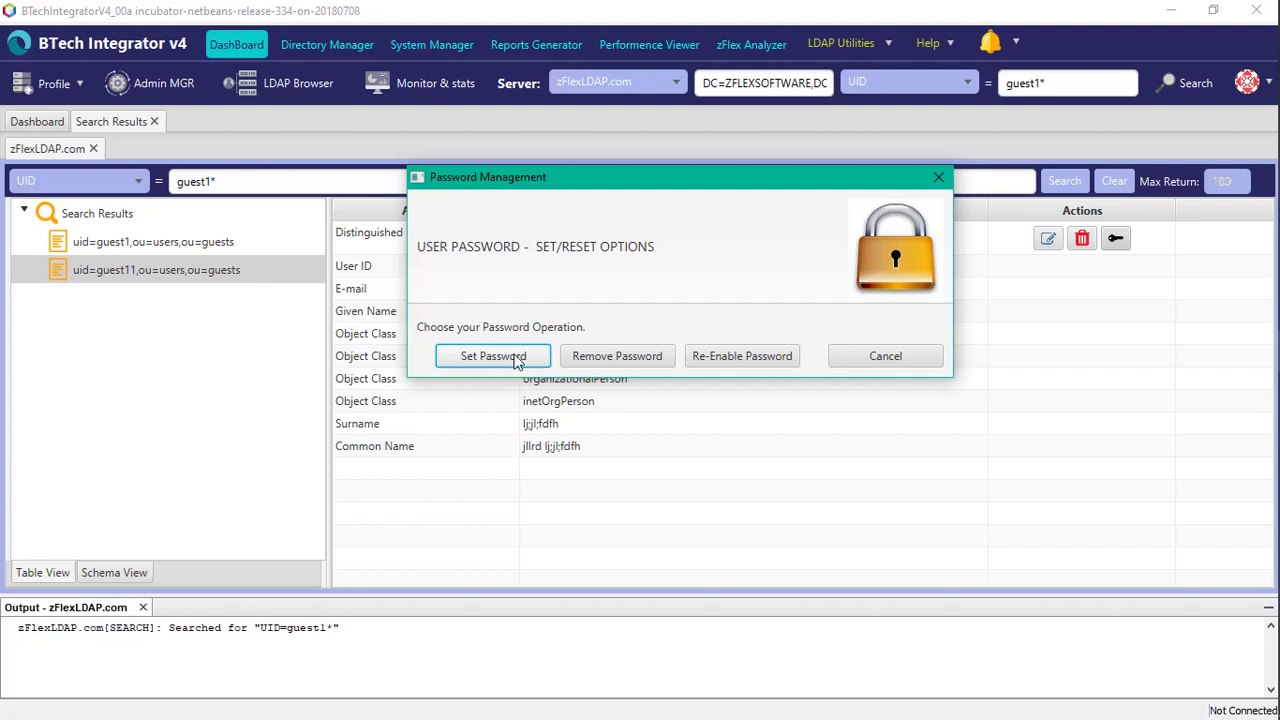
left_click(517, 359)
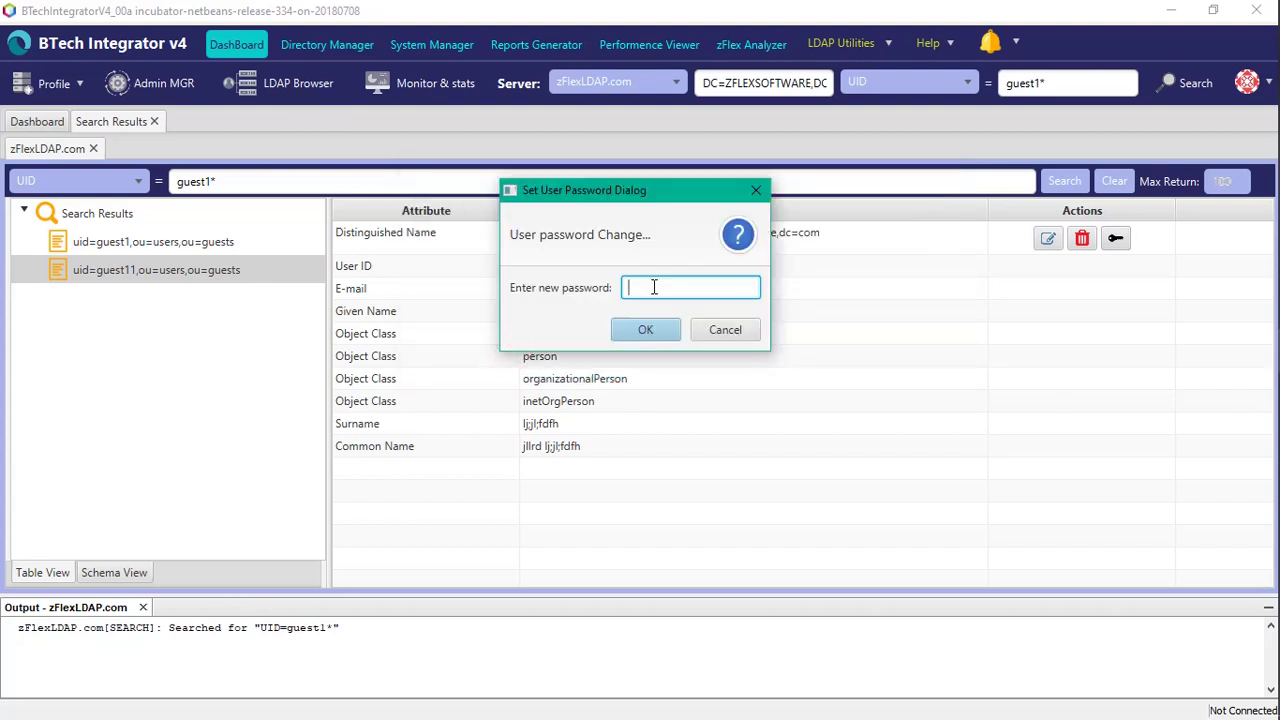
type("testpassword")
left_click(646, 331)
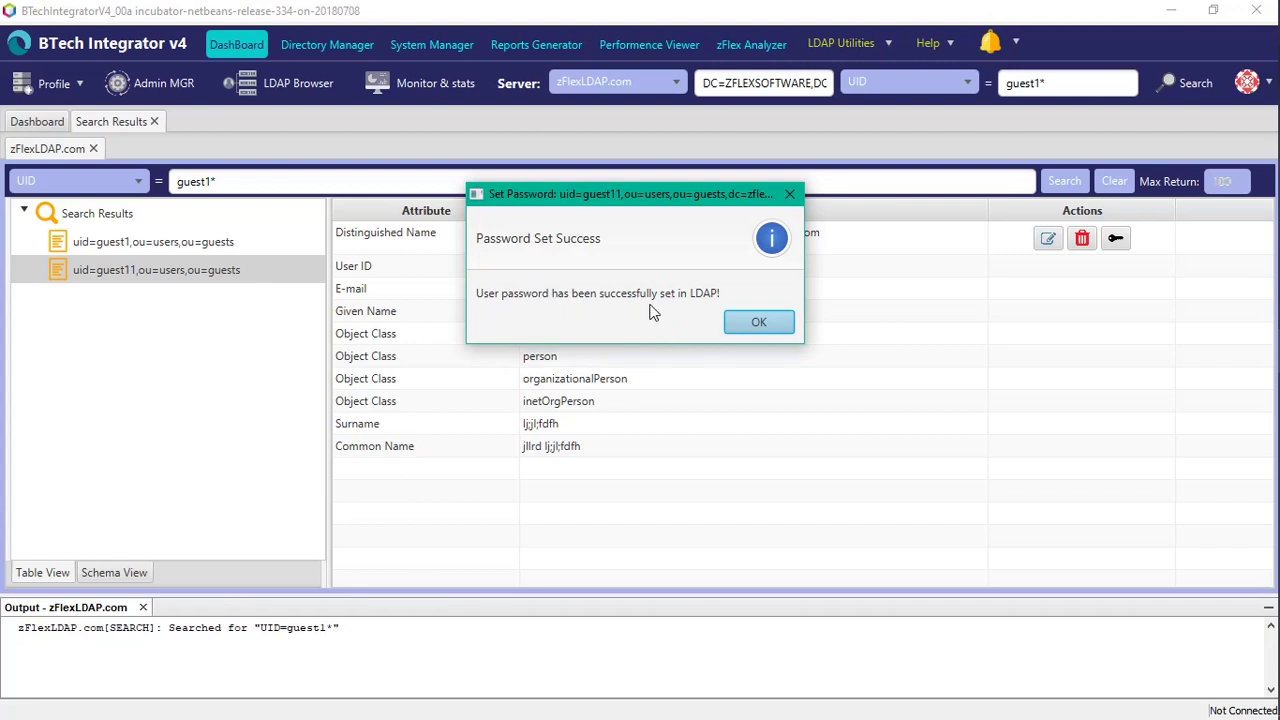
left_click(761, 322)
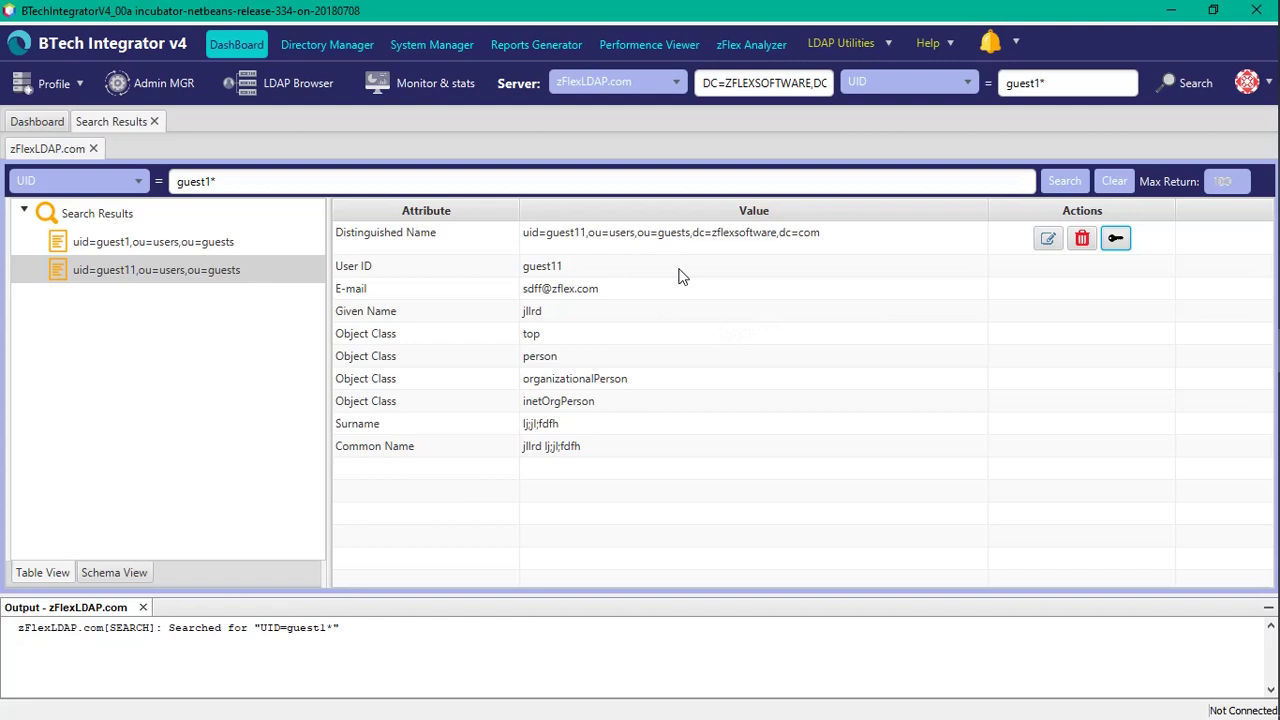
Step: Check guest11's profile for the new userPassword attribute, then cancel without saving
left_click(1047, 242)
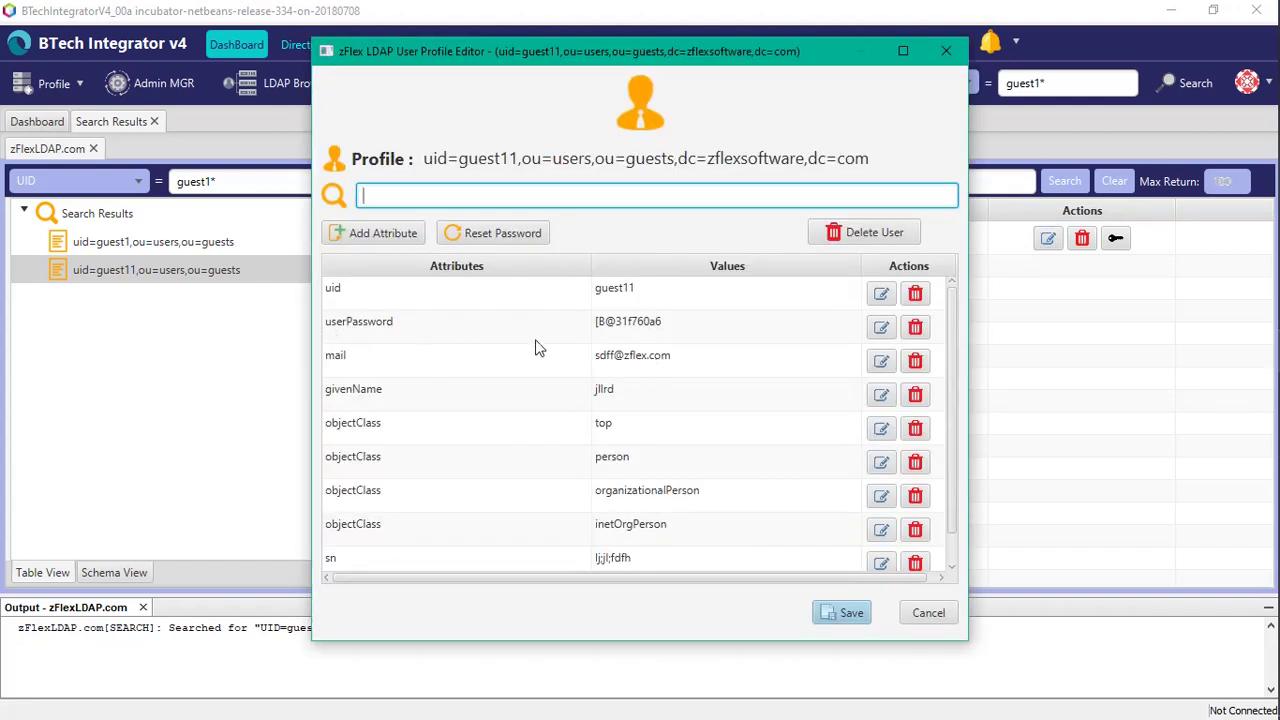
left_click(926, 615)
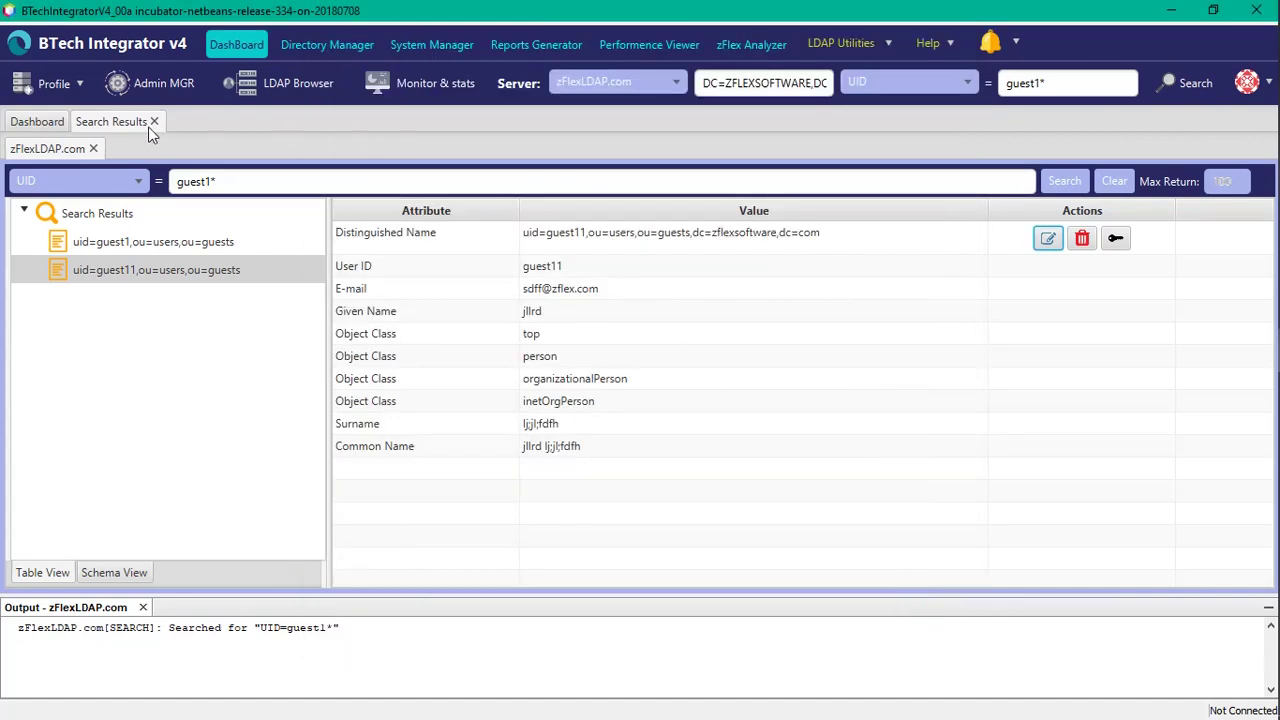
left_click(154, 121)
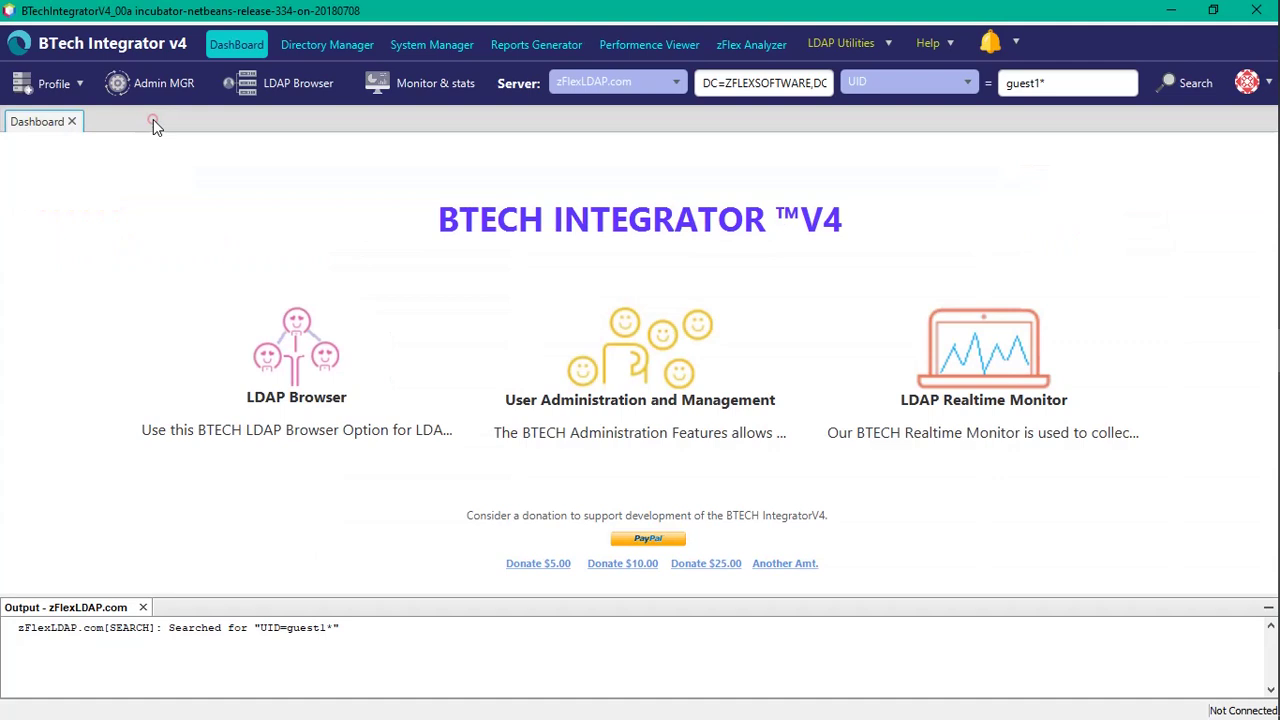
left_click(1173, 91)
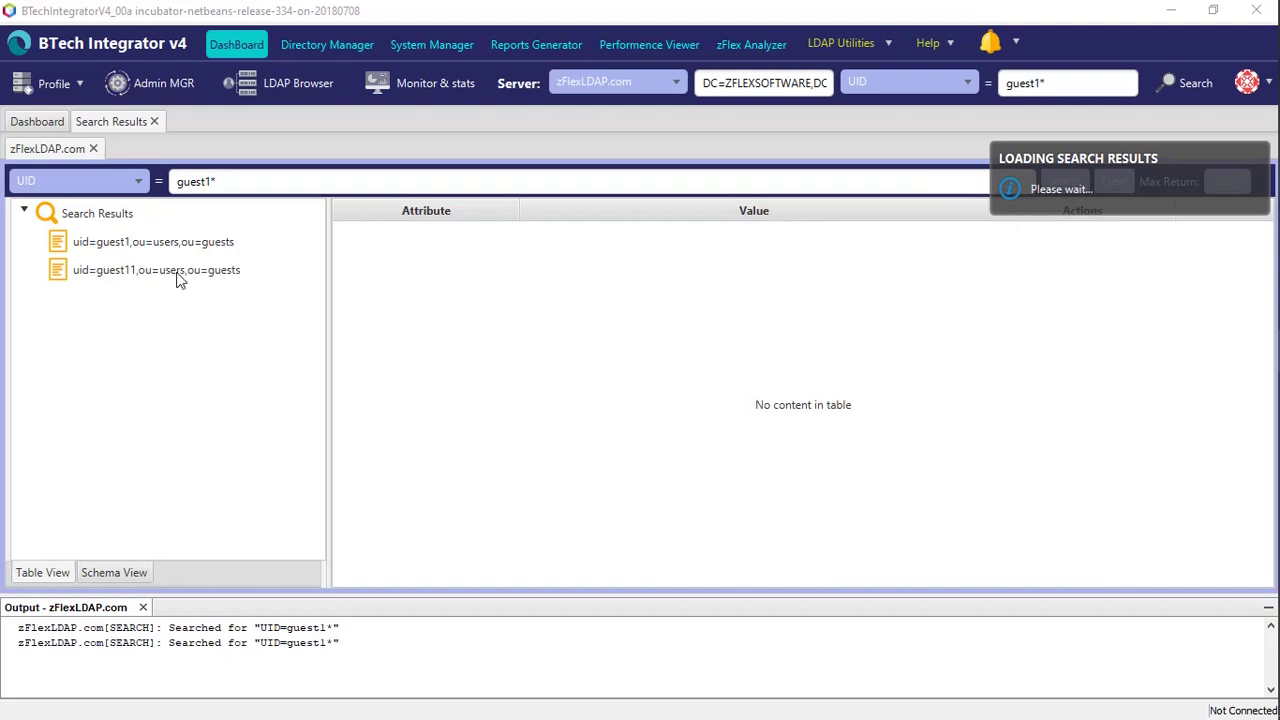
left_click(157, 250)
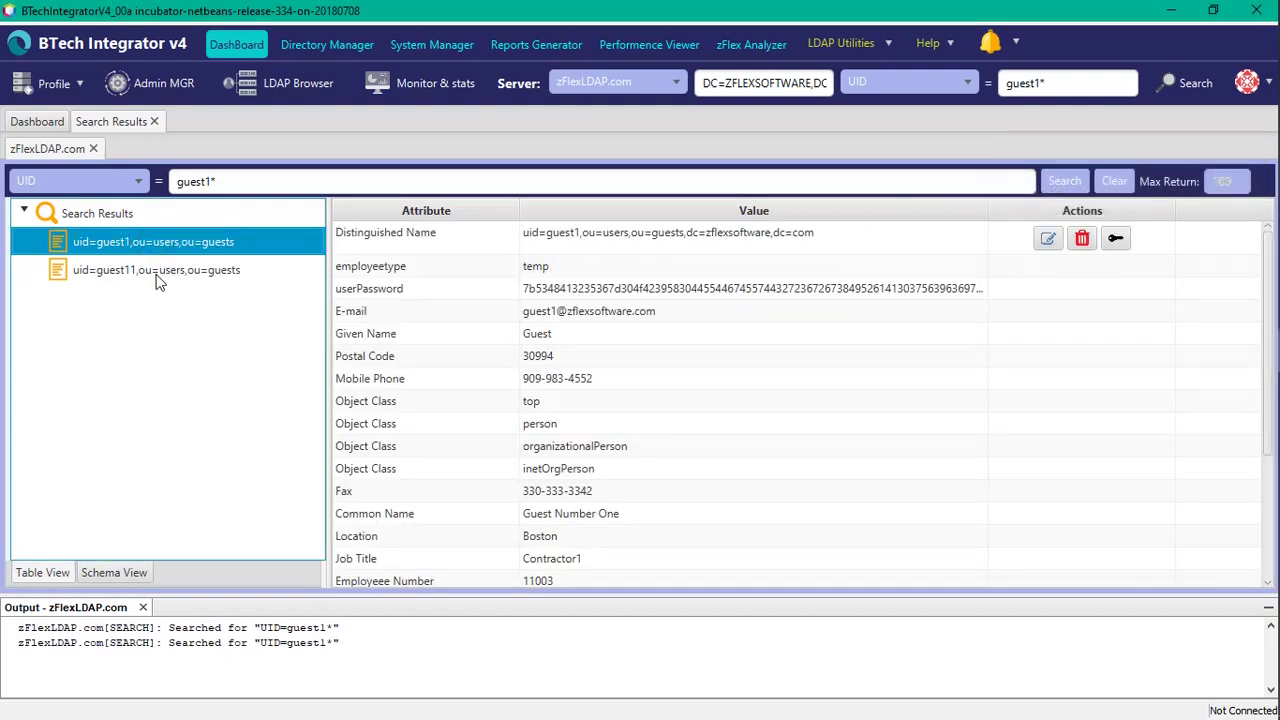
left_click(157, 272)
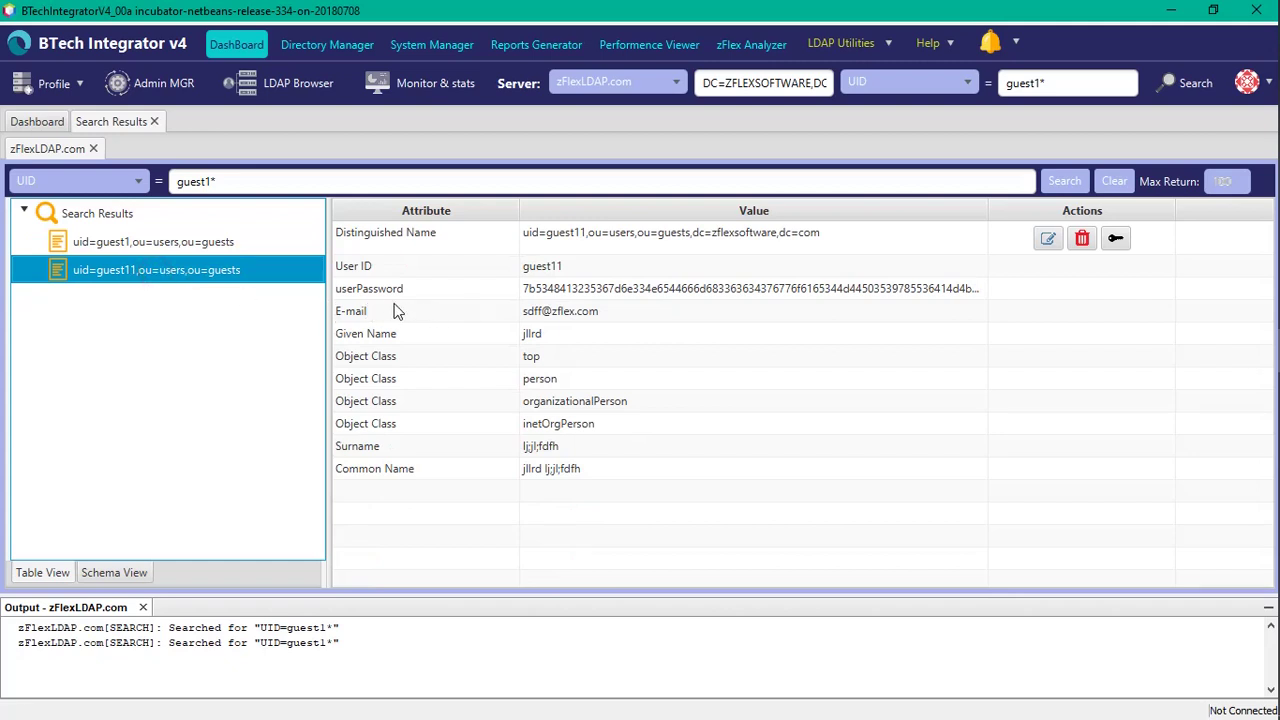
left_click(140, 240)
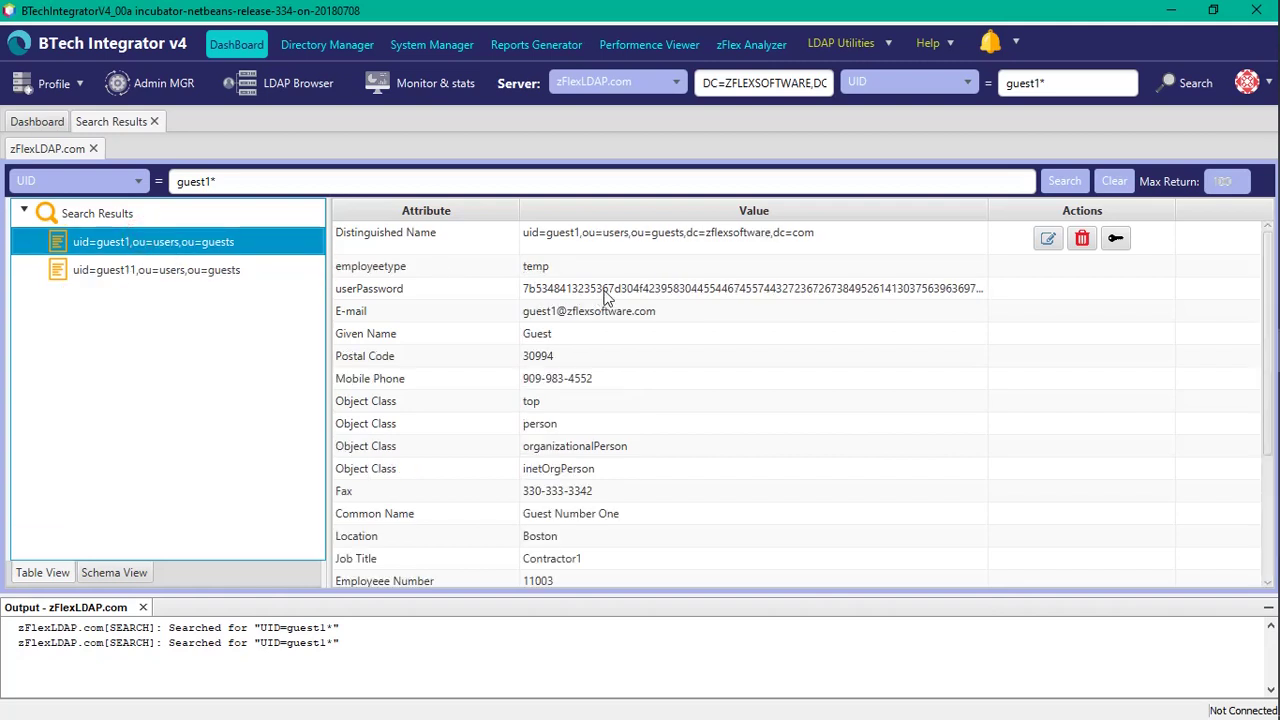
left_click(190, 278)
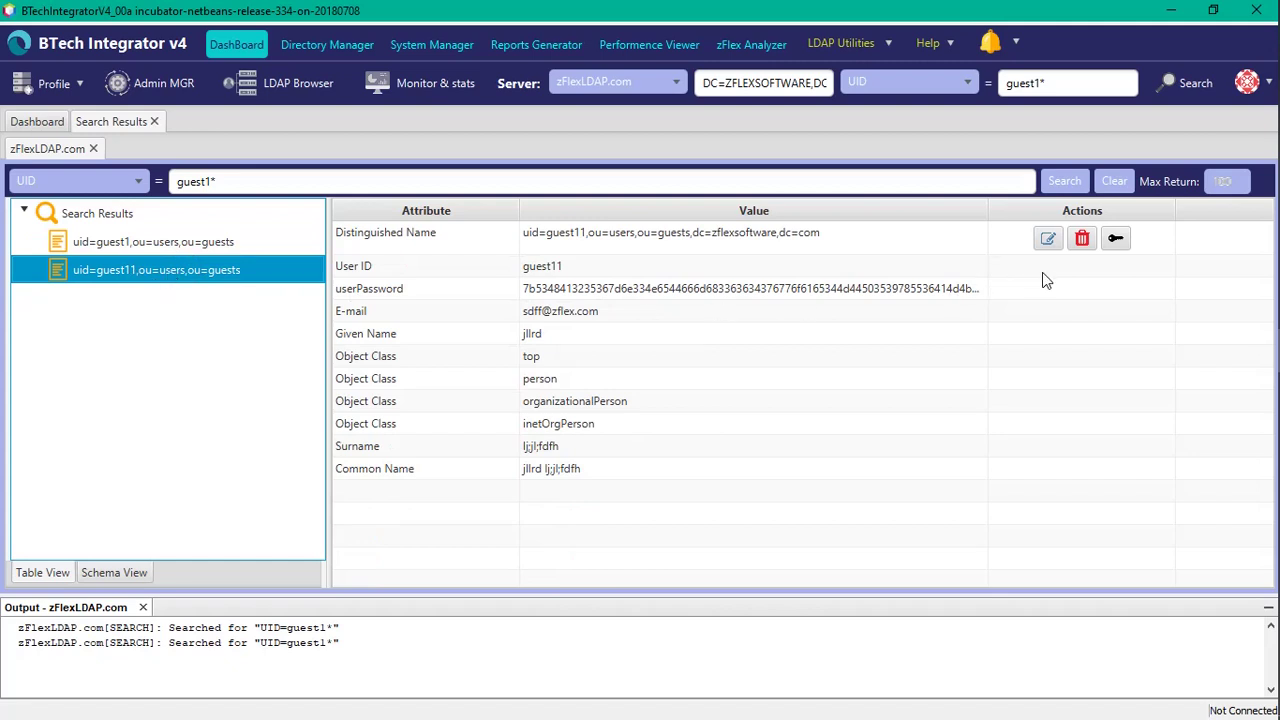
Step: Remove guest11's password and acknowledge the removal notice
left_click(1116, 240)
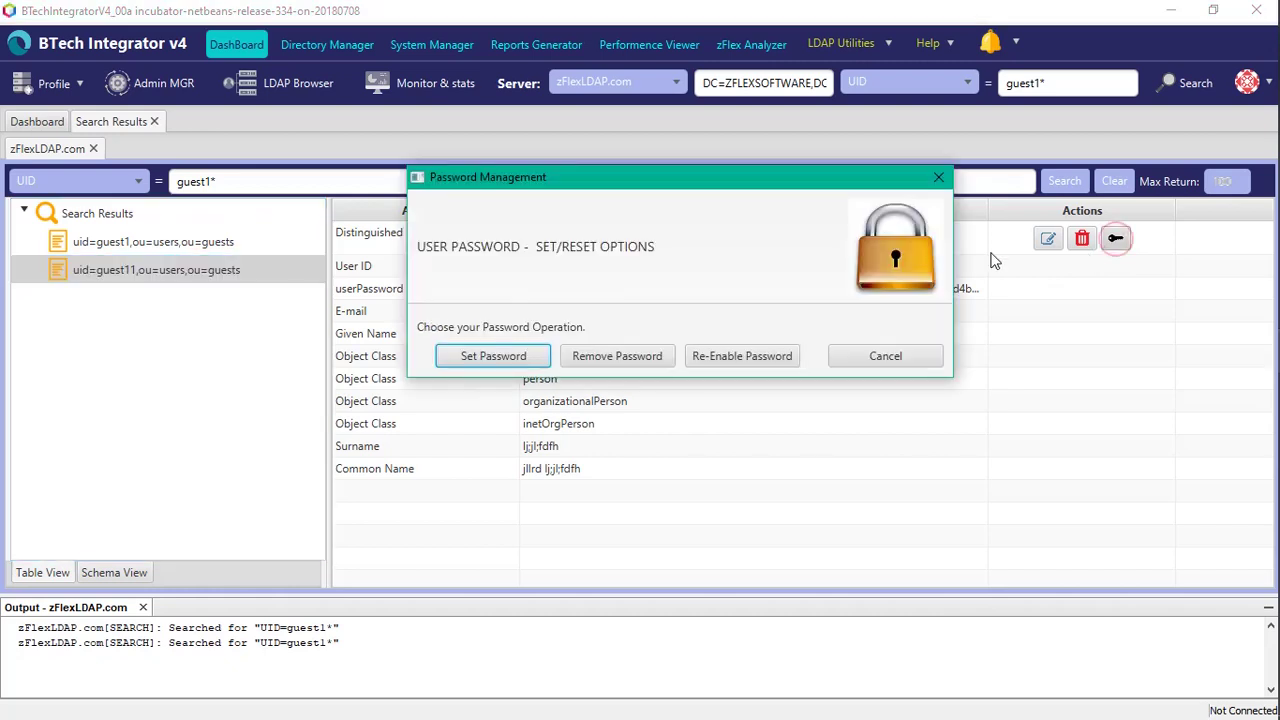
left_click(647, 362)
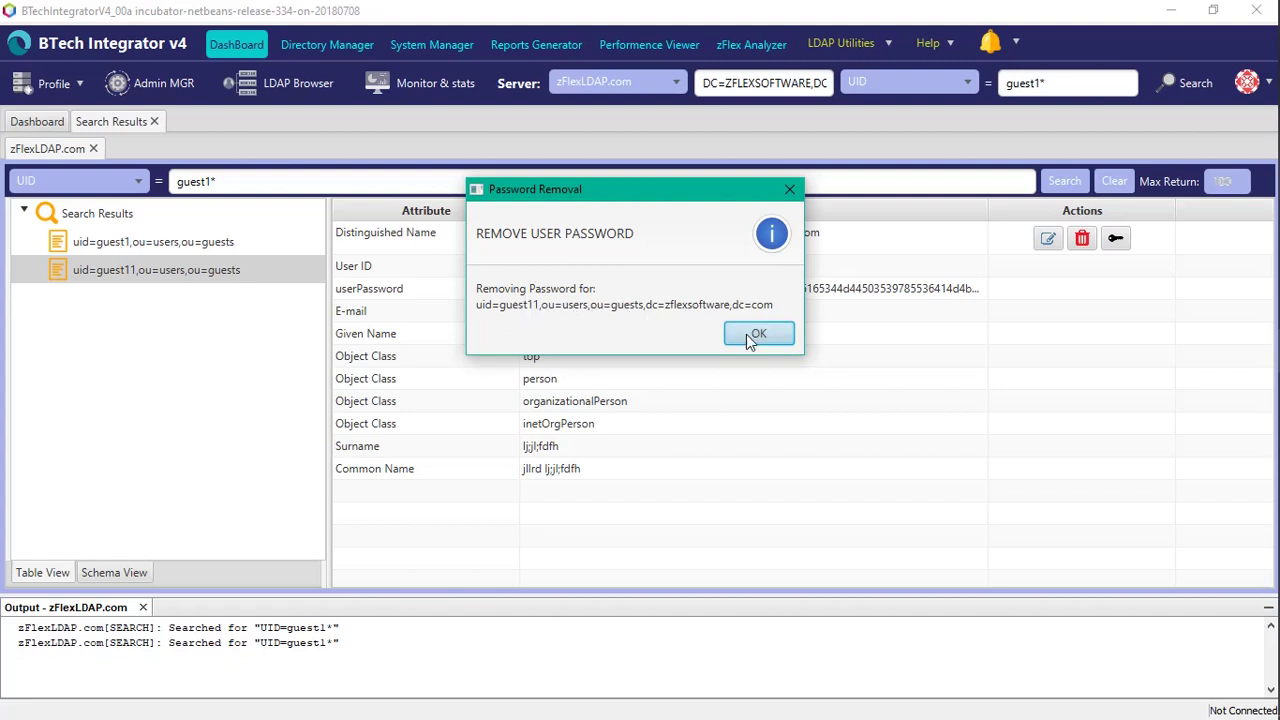
left_click(746, 334)
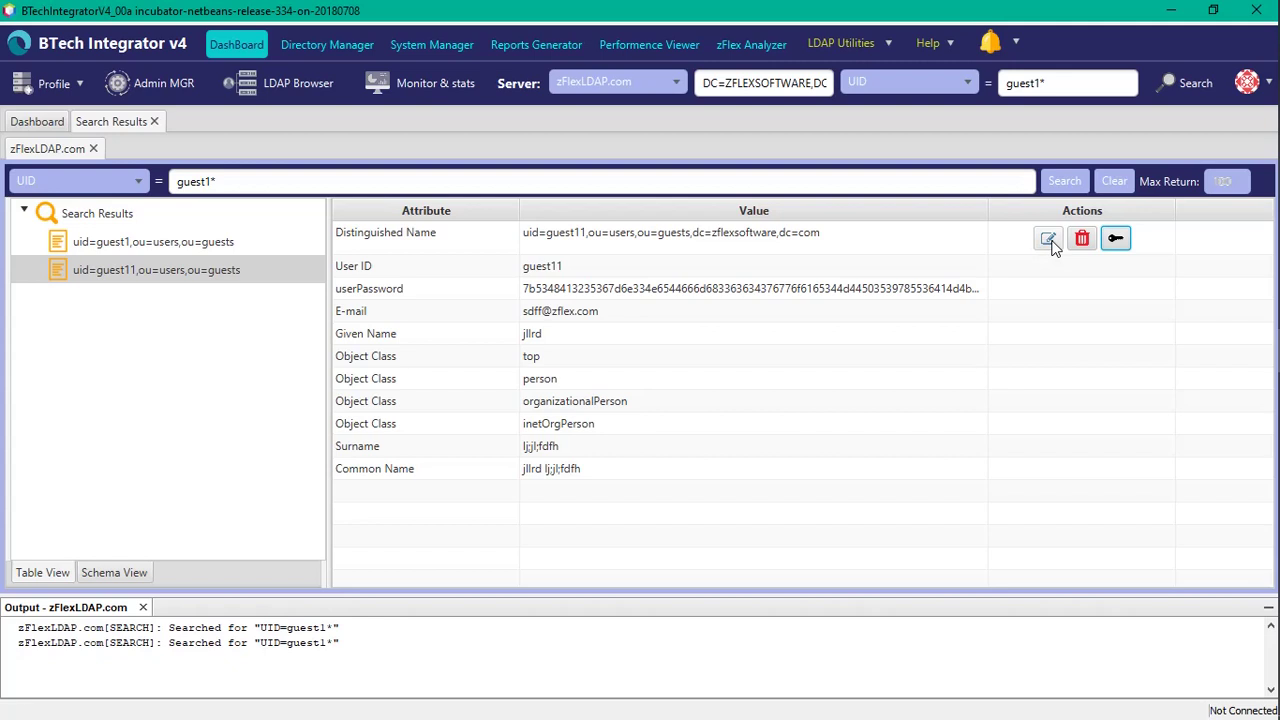
left_click(1049, 241)
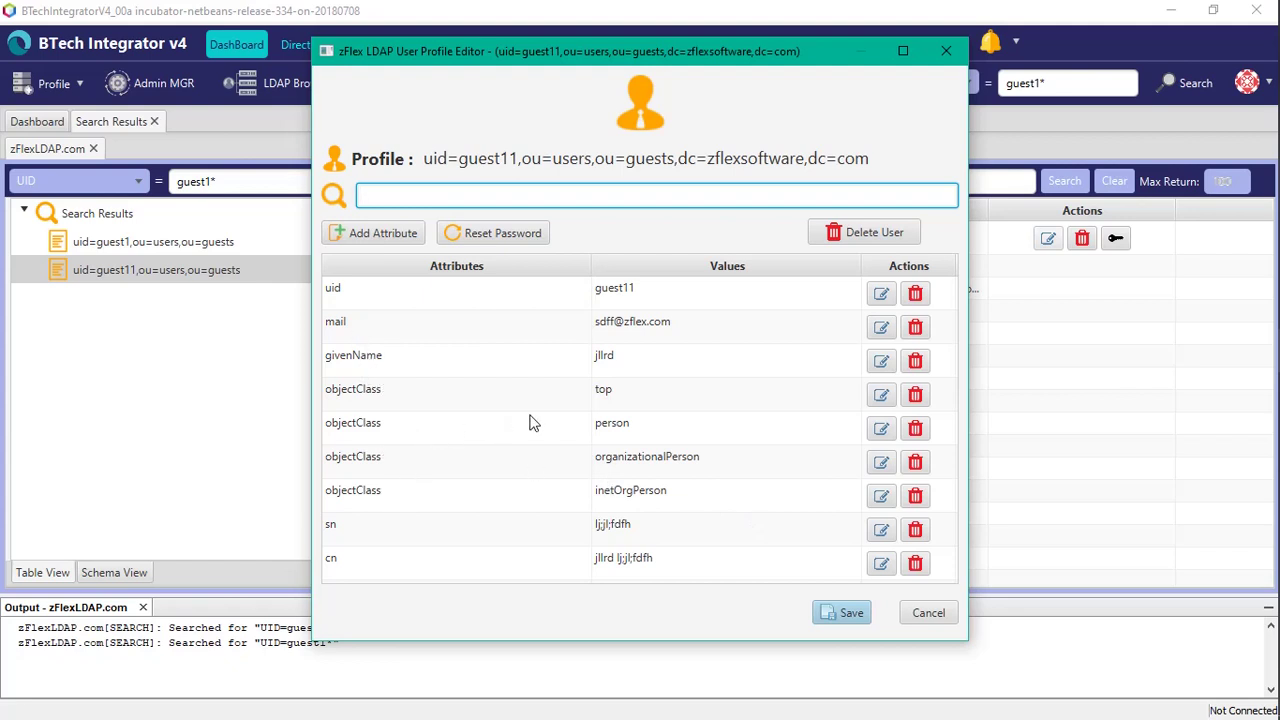
left_click(927, 614)
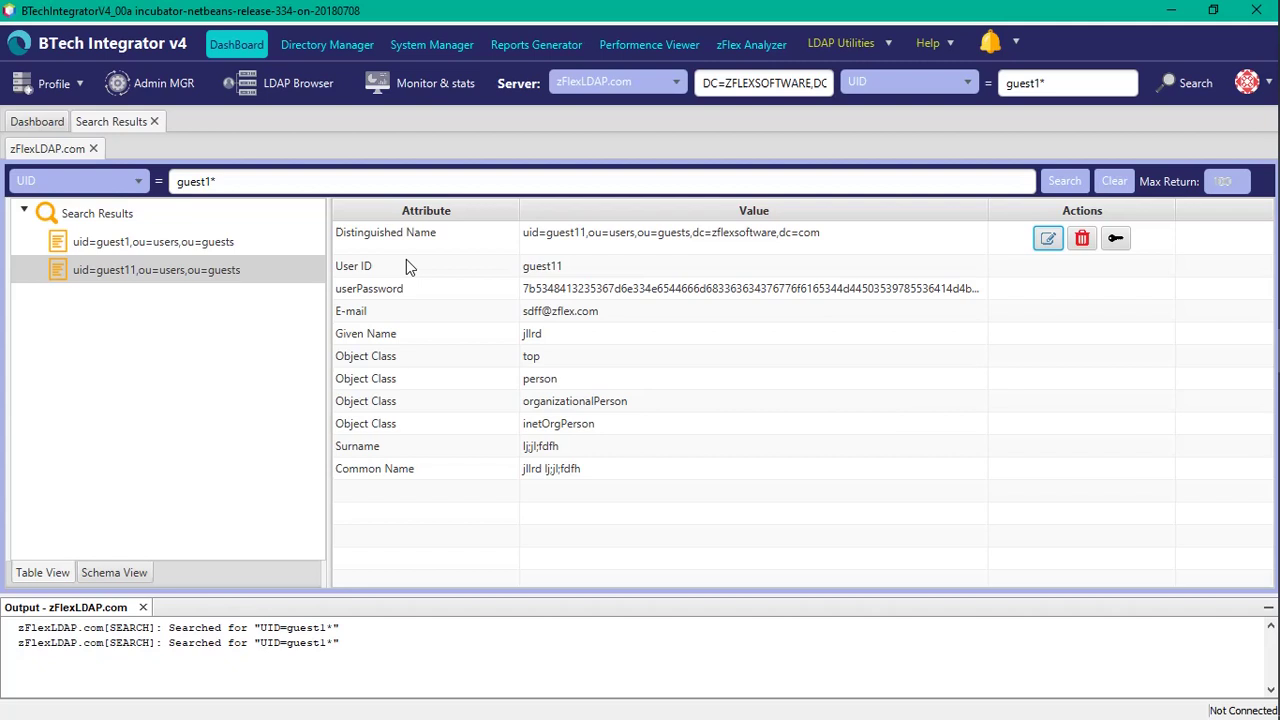
Step: Rerun the guest1* search and confirm guest11 no longer has a userPassword
left_click(155, 122)
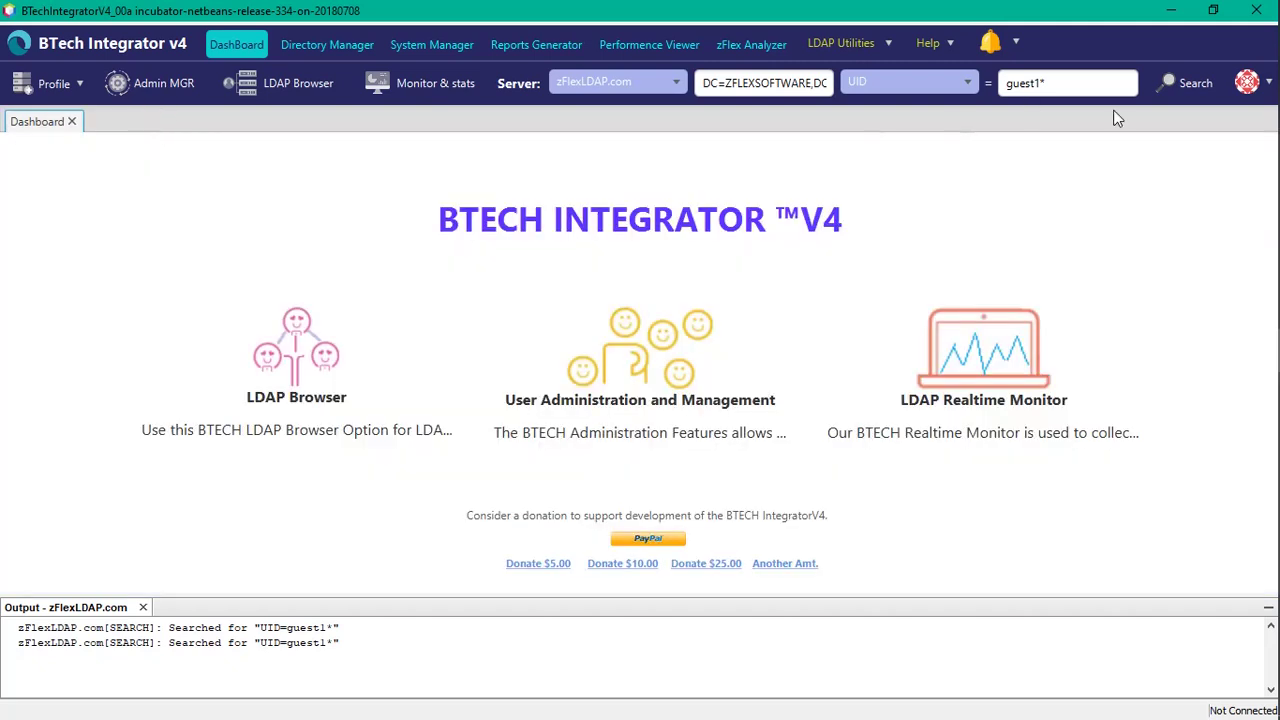
left_click(1188, 83)
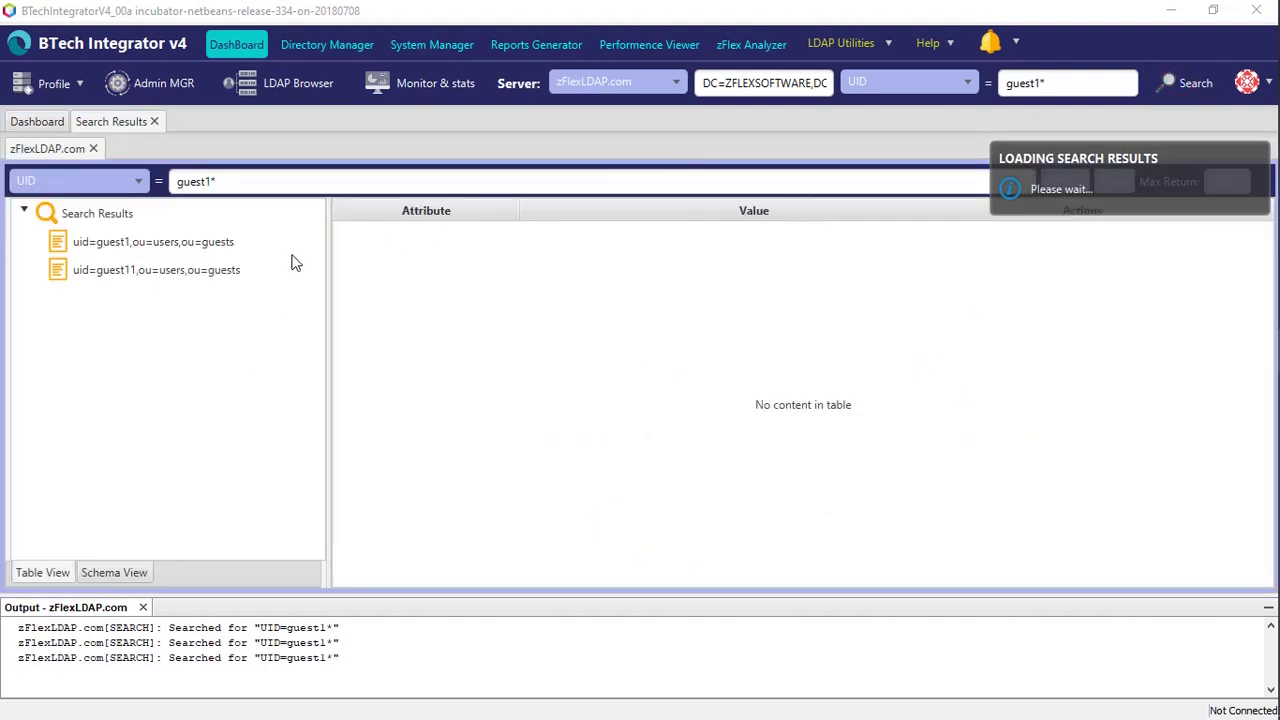
left_click(179, 270)
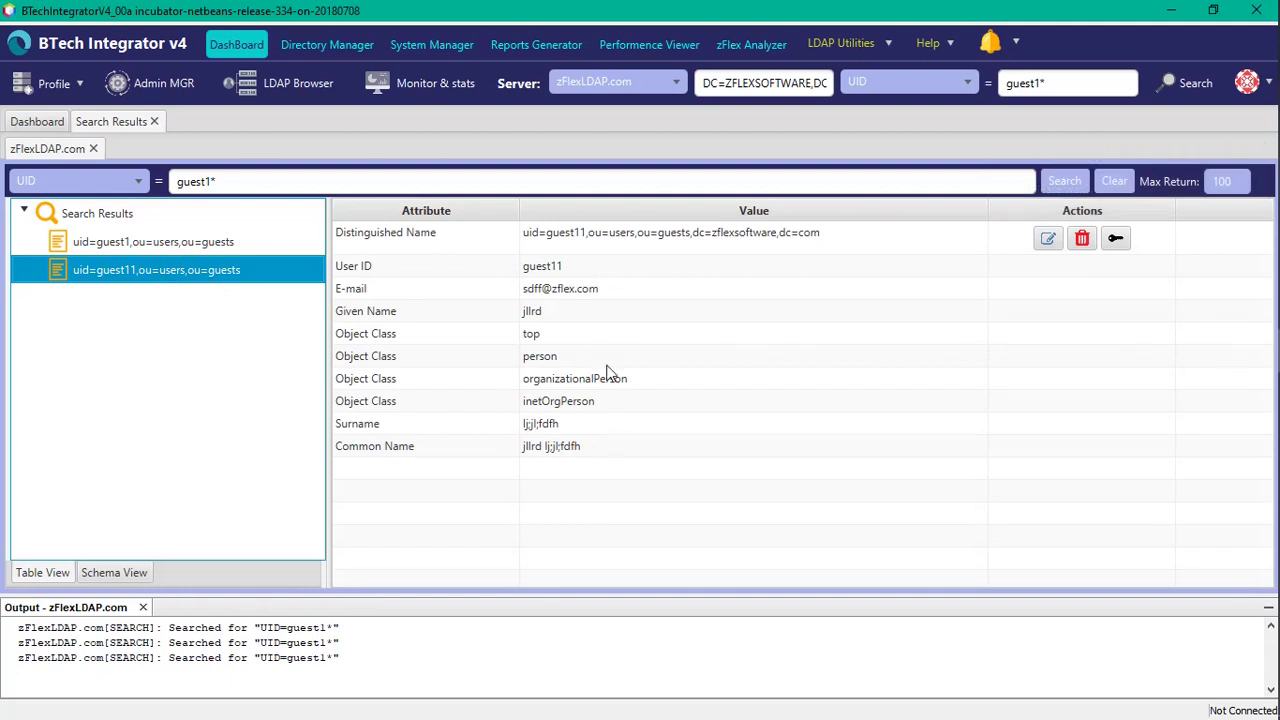
left_click(196, 247)
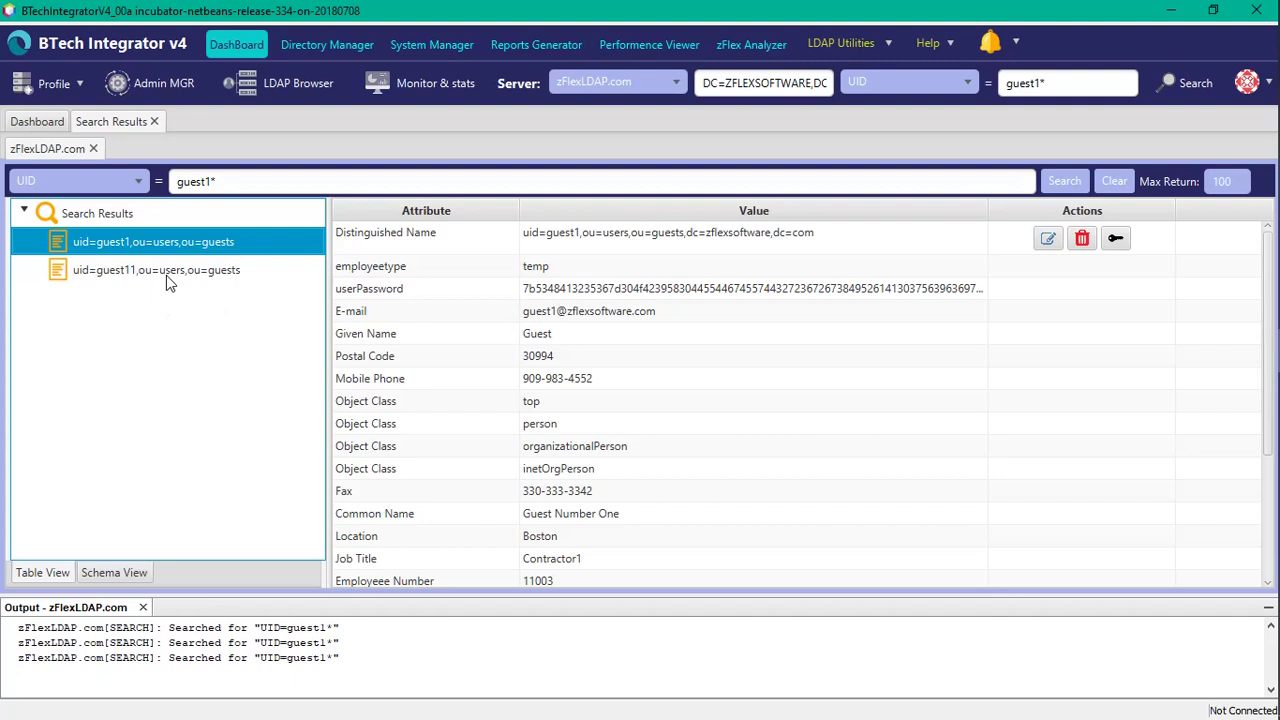
left_click(166, 275)
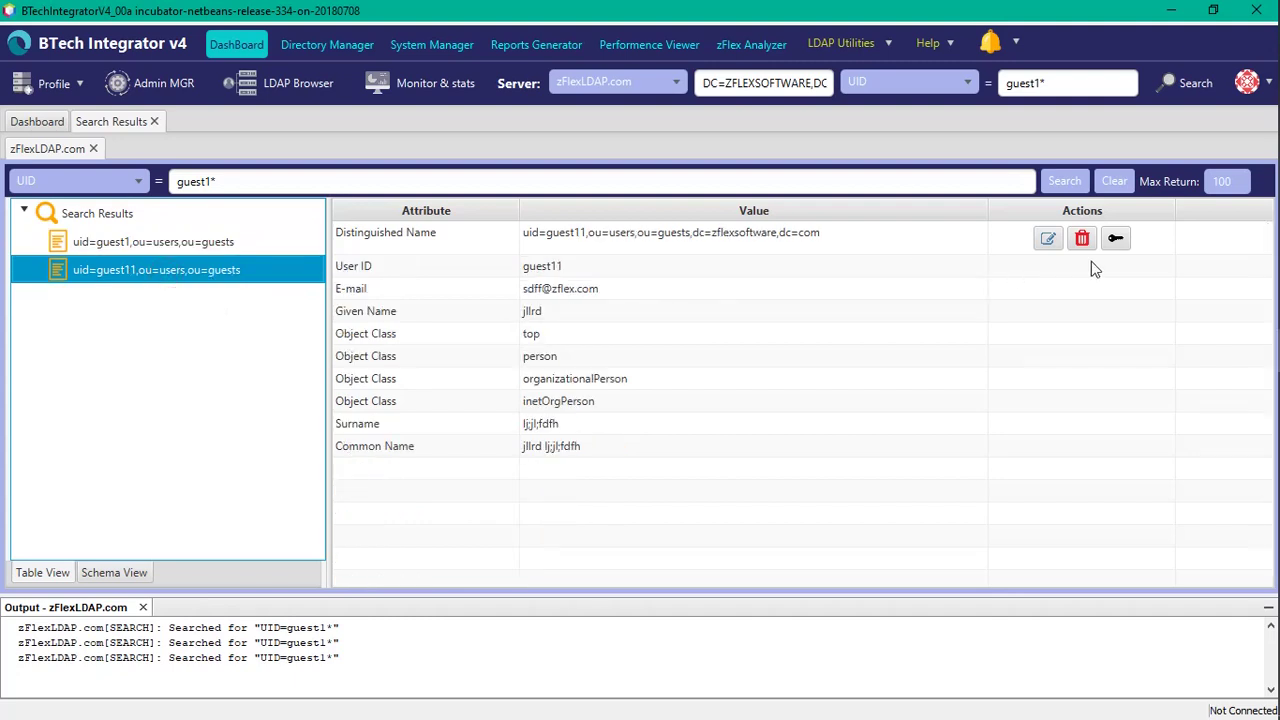
Step: Give guest11 a new password again and dismiss the success confirmation
left_click(1115, 238)
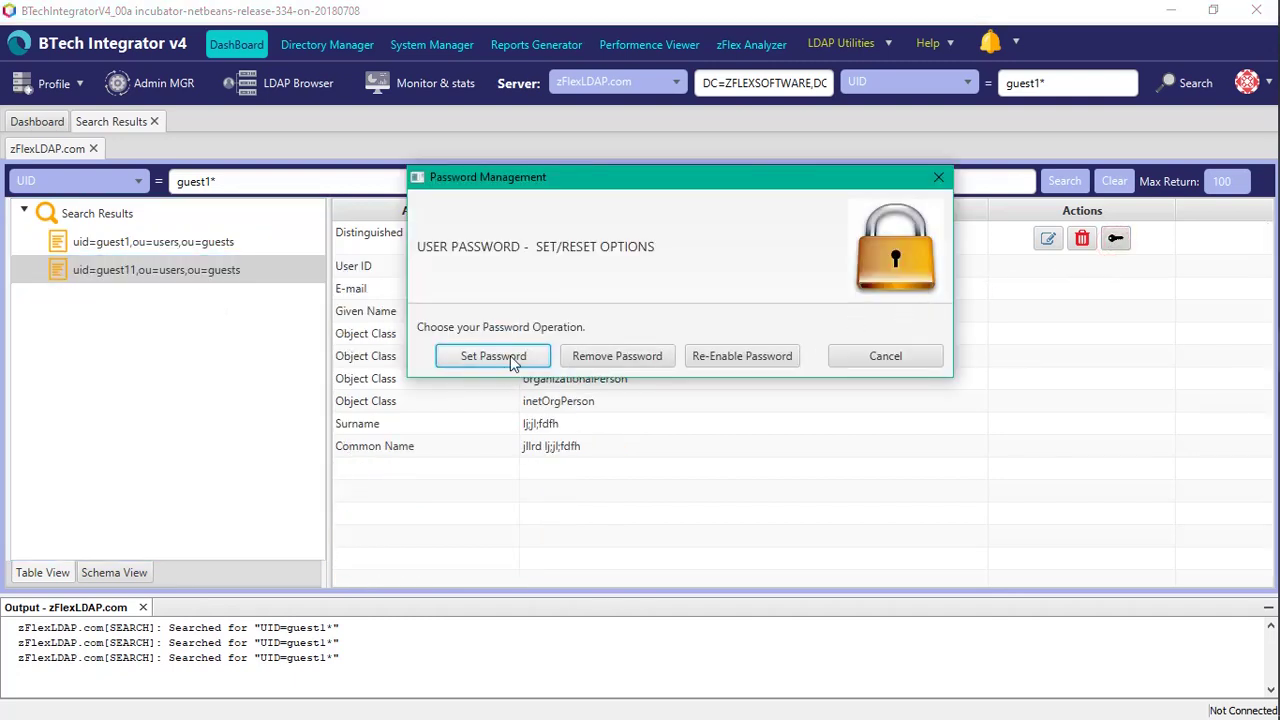
left_click(493, 356)
left_click(650, 284)
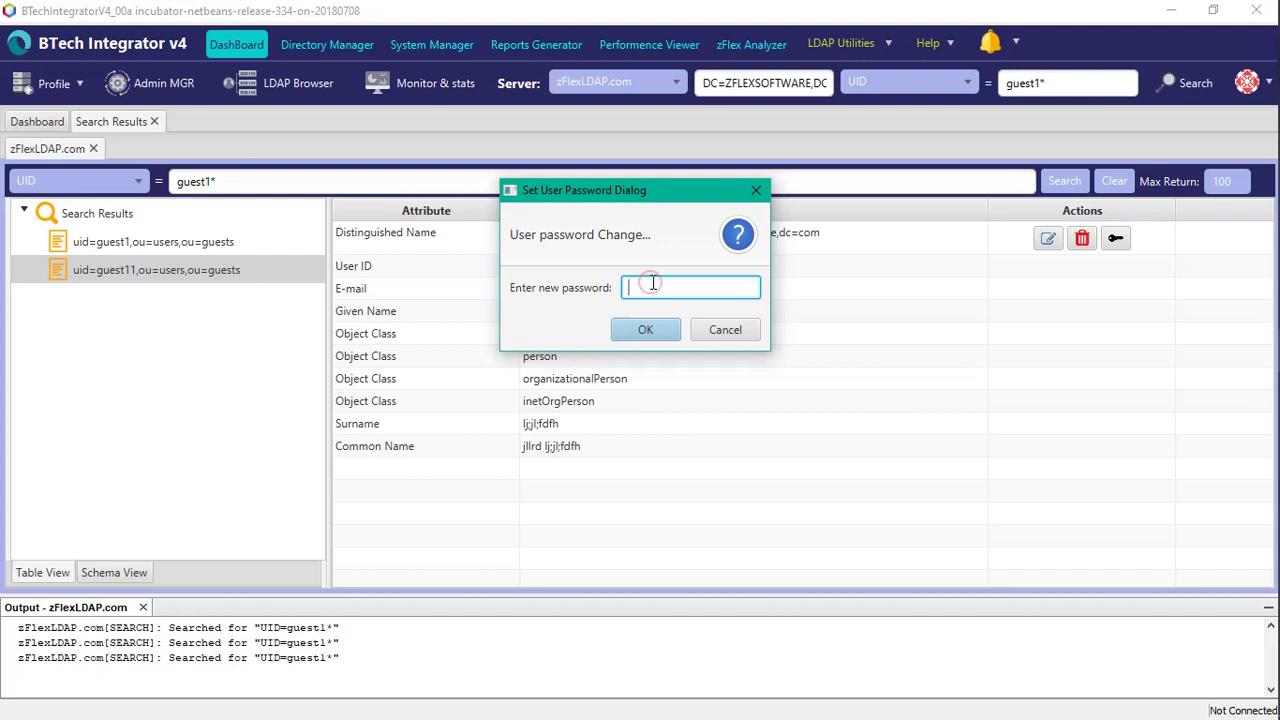
type("testpassword")
left_click(657, 335)
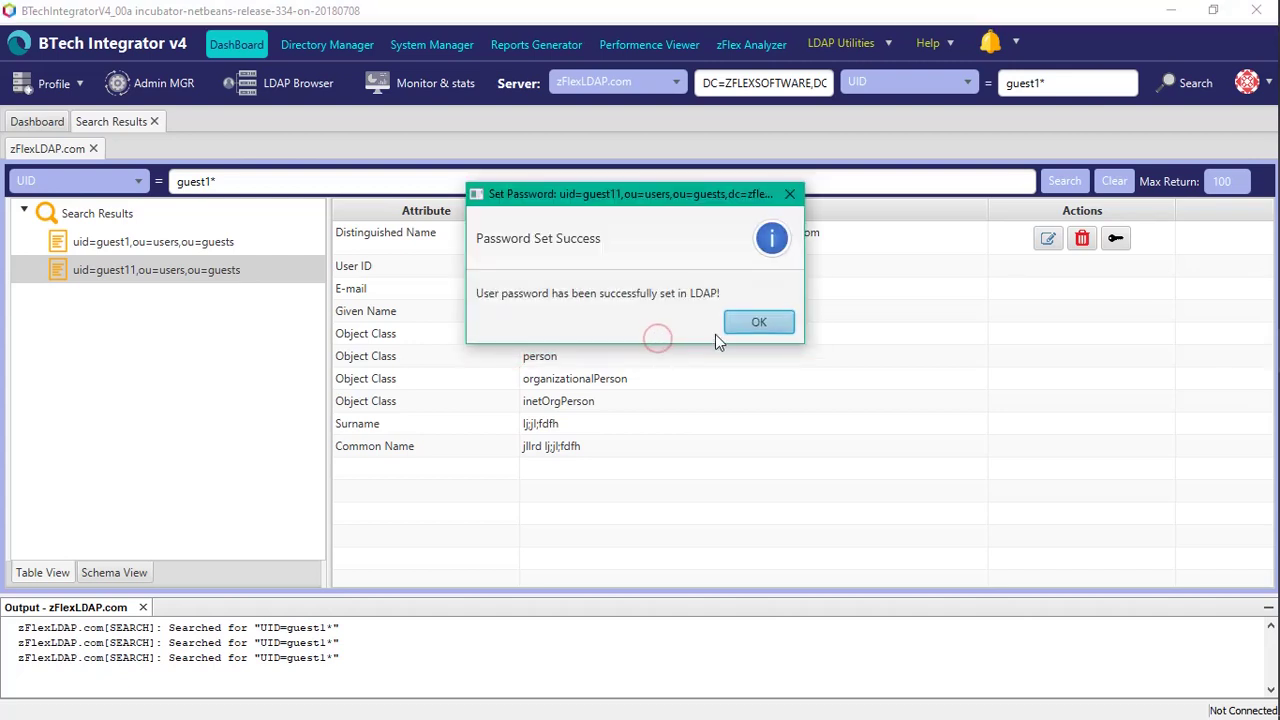
left_click(757, 322)
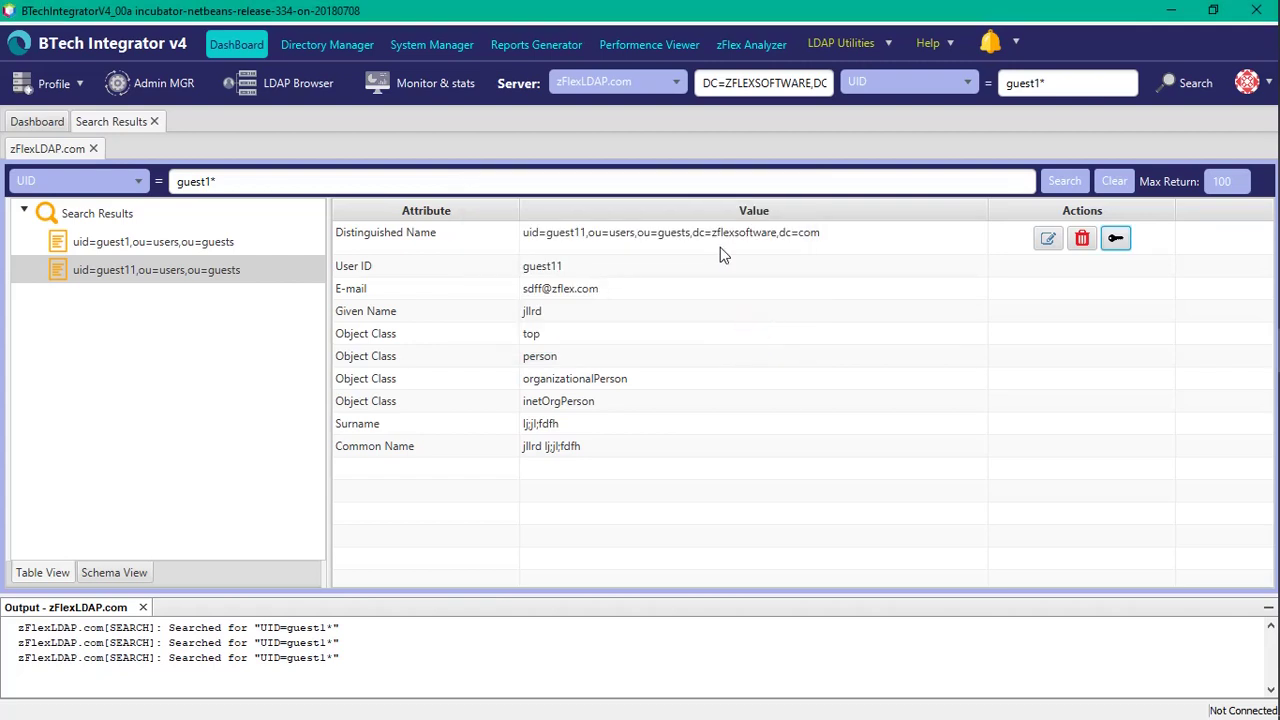
Step: Rerun the guest1* search and confirm guest11 again shows a hashed userPassword
left_click(153, 120)
key("Return")
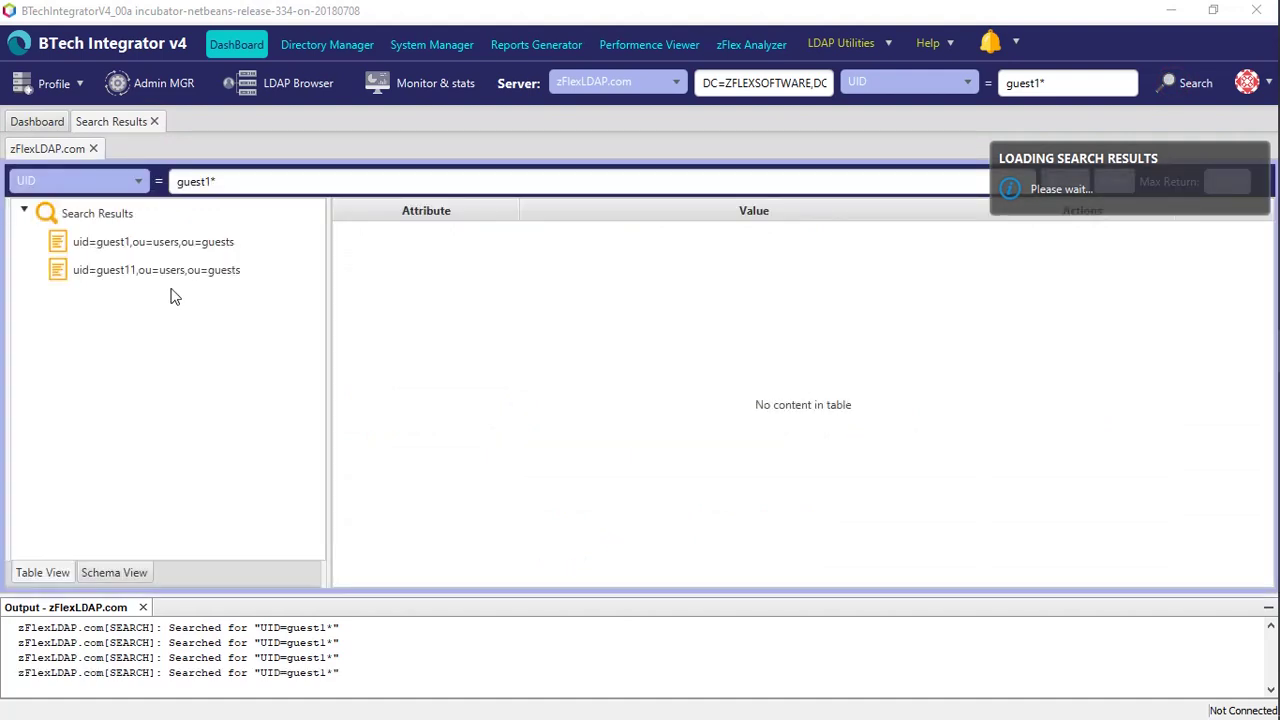
left_click(160, 272)
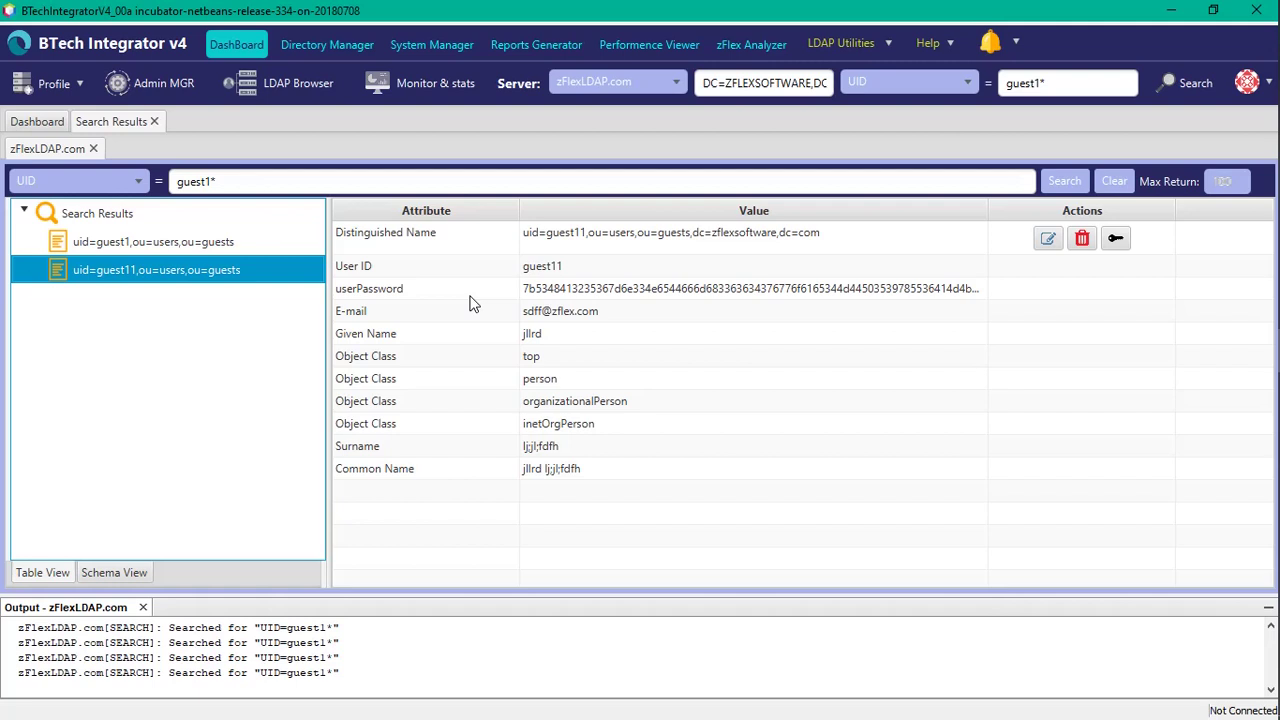
left_click(32, 121)
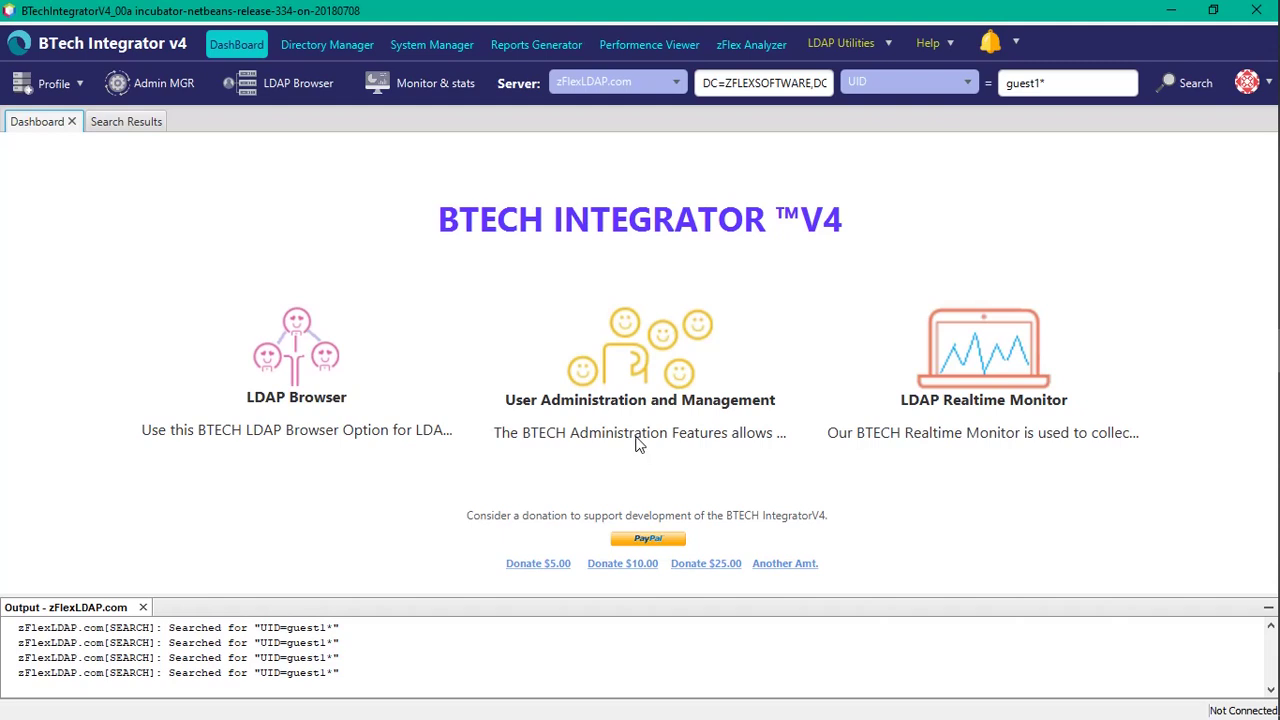
left_click(124, 121)
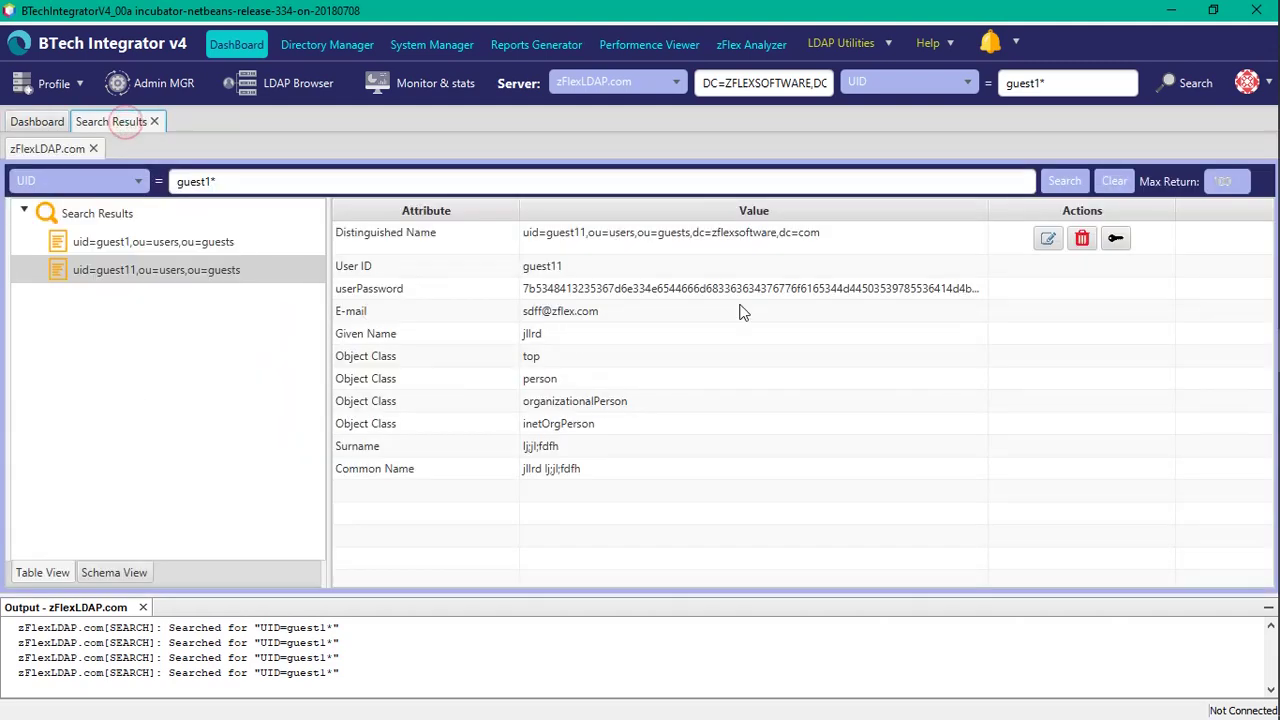